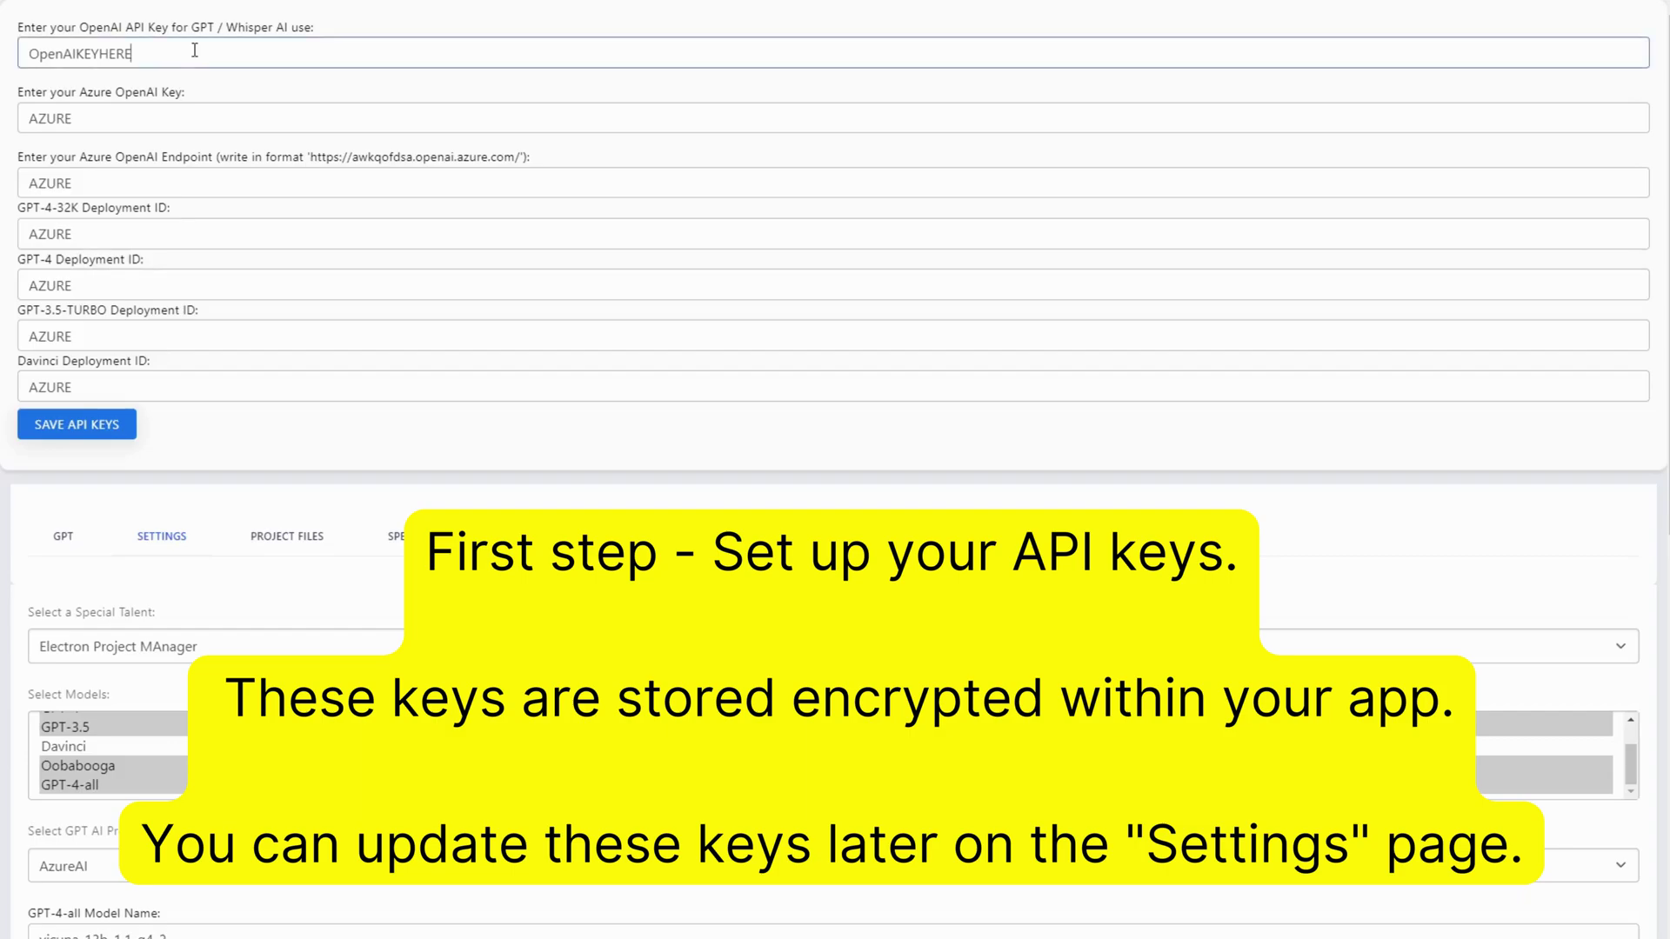
Step: Go through the Azure OpenAI key, endpoint and each model's deployment ID field
left_click(175, 117)
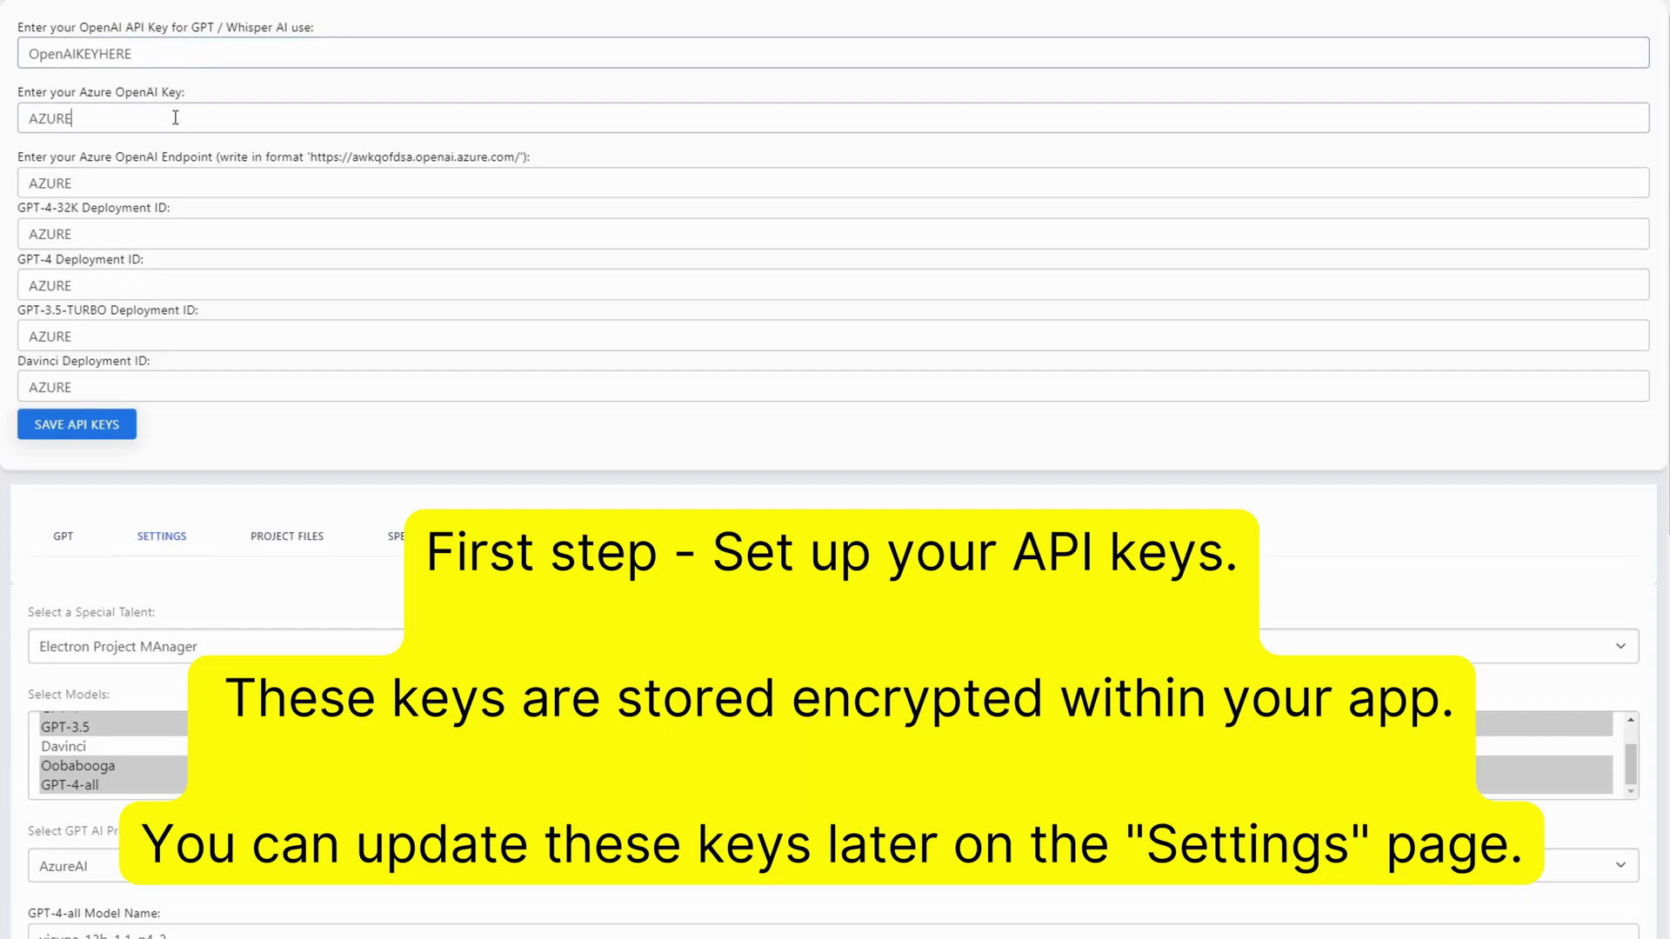
left_click(152, 184)
left_click(136, 233)
left_click(133, 284)
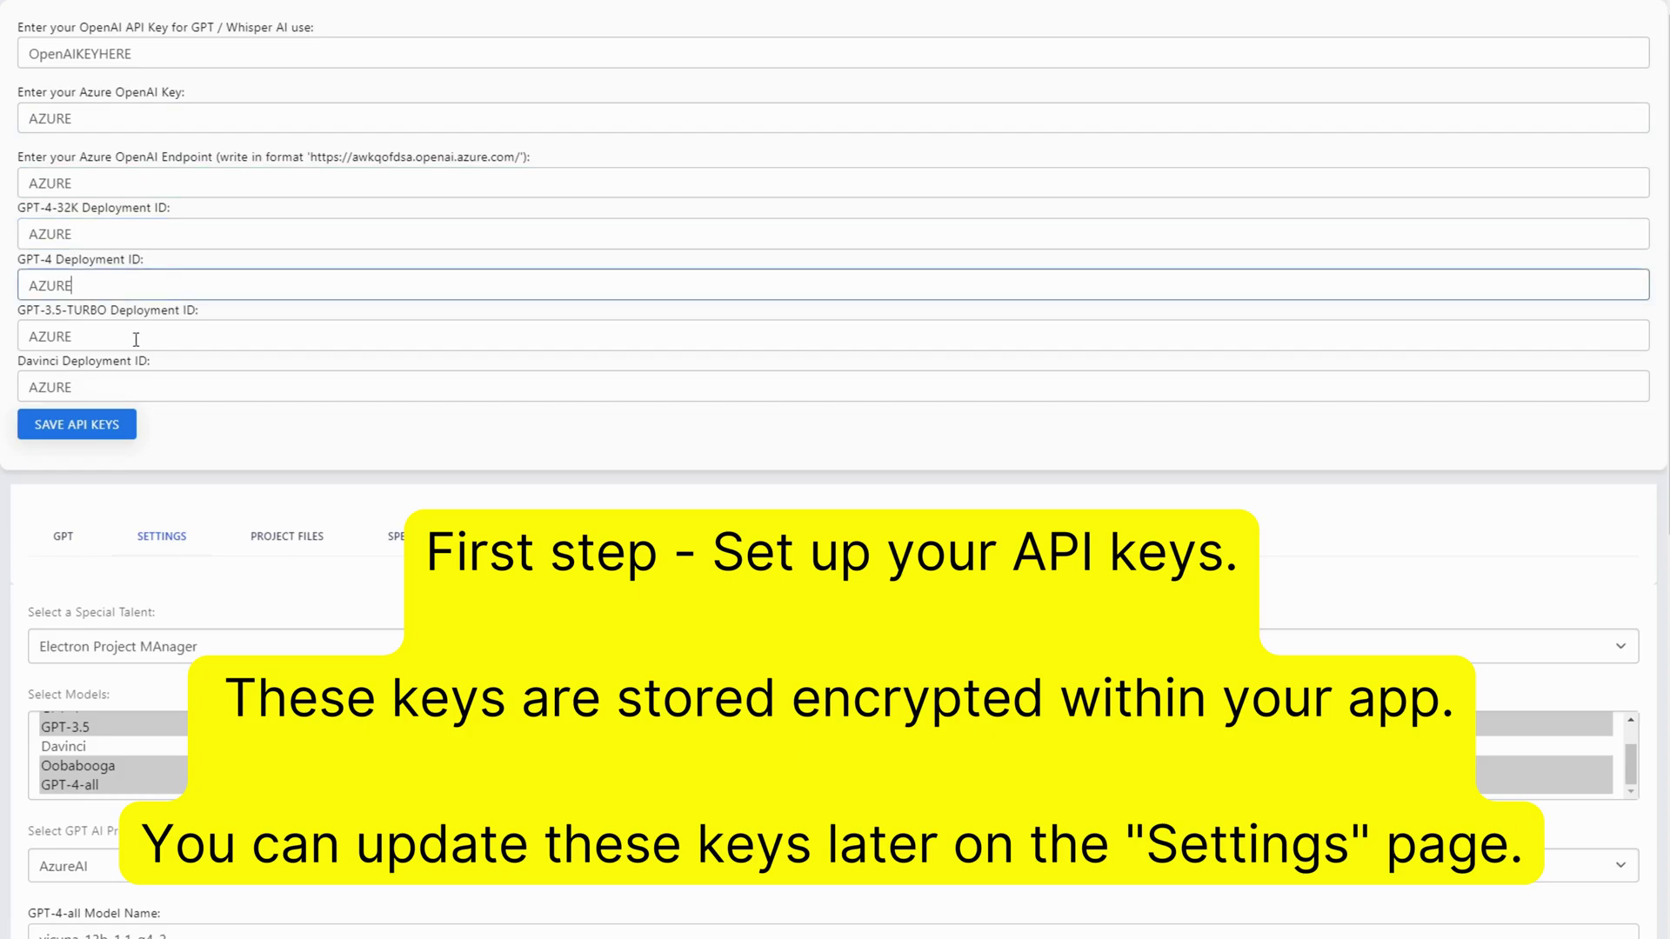
left_click(139, 338)
left_click(154, 393)
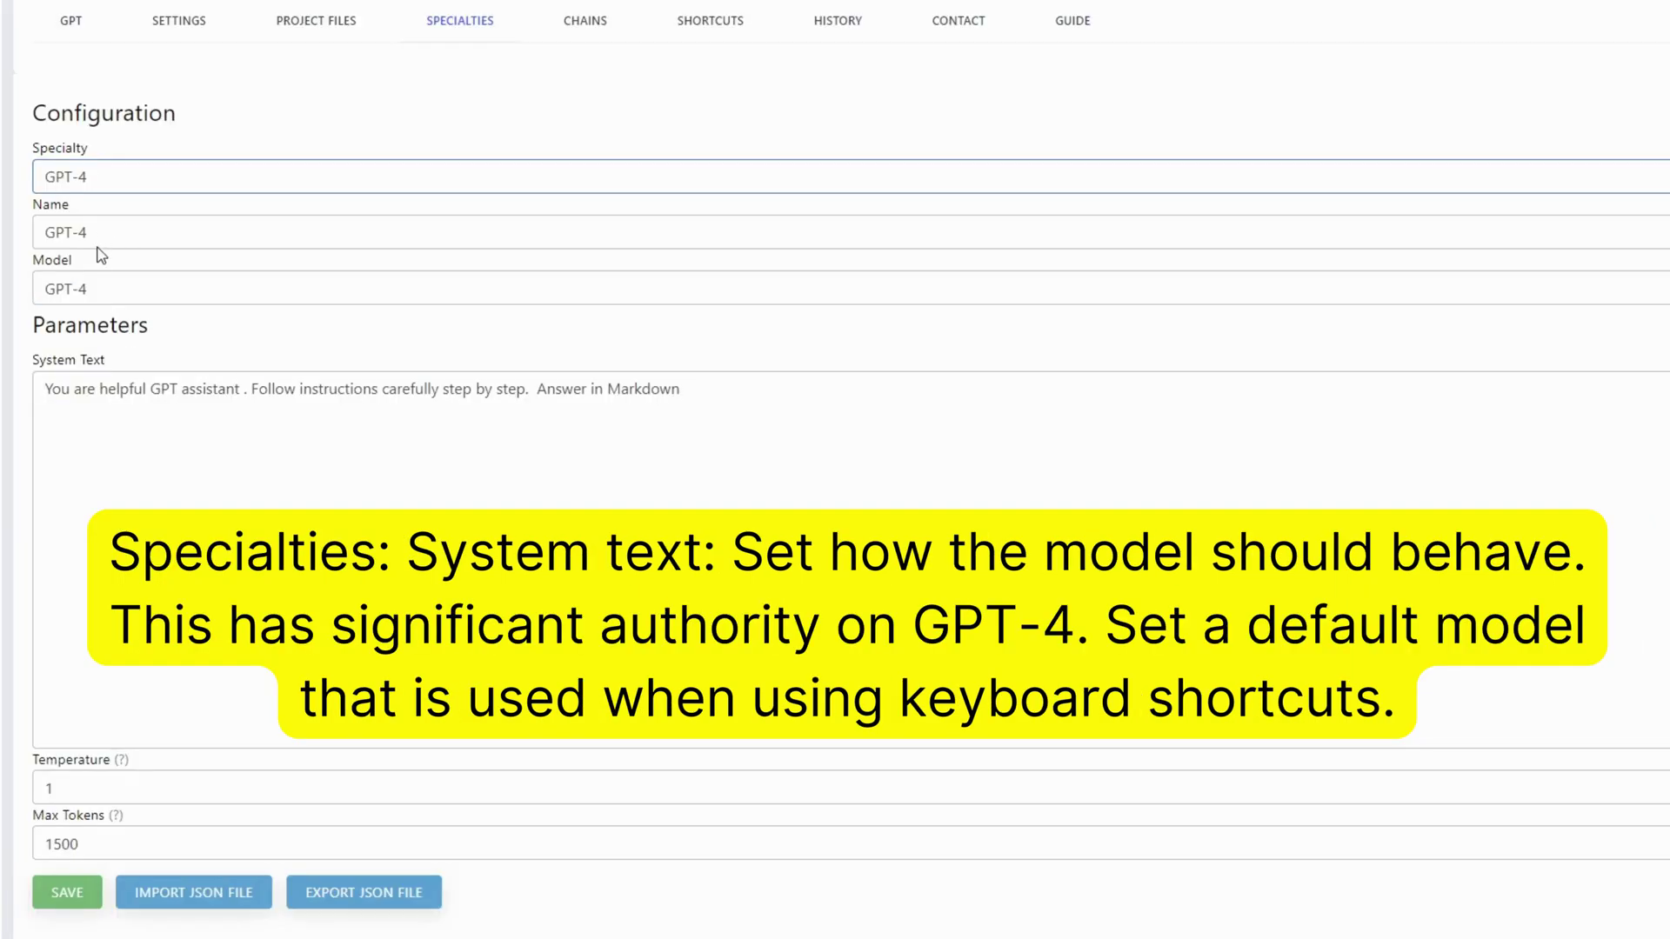
Step: Switch the specialty to Debugging Assistant and back to GPT-4, then start typing 'Translat' as its name
key("Down")
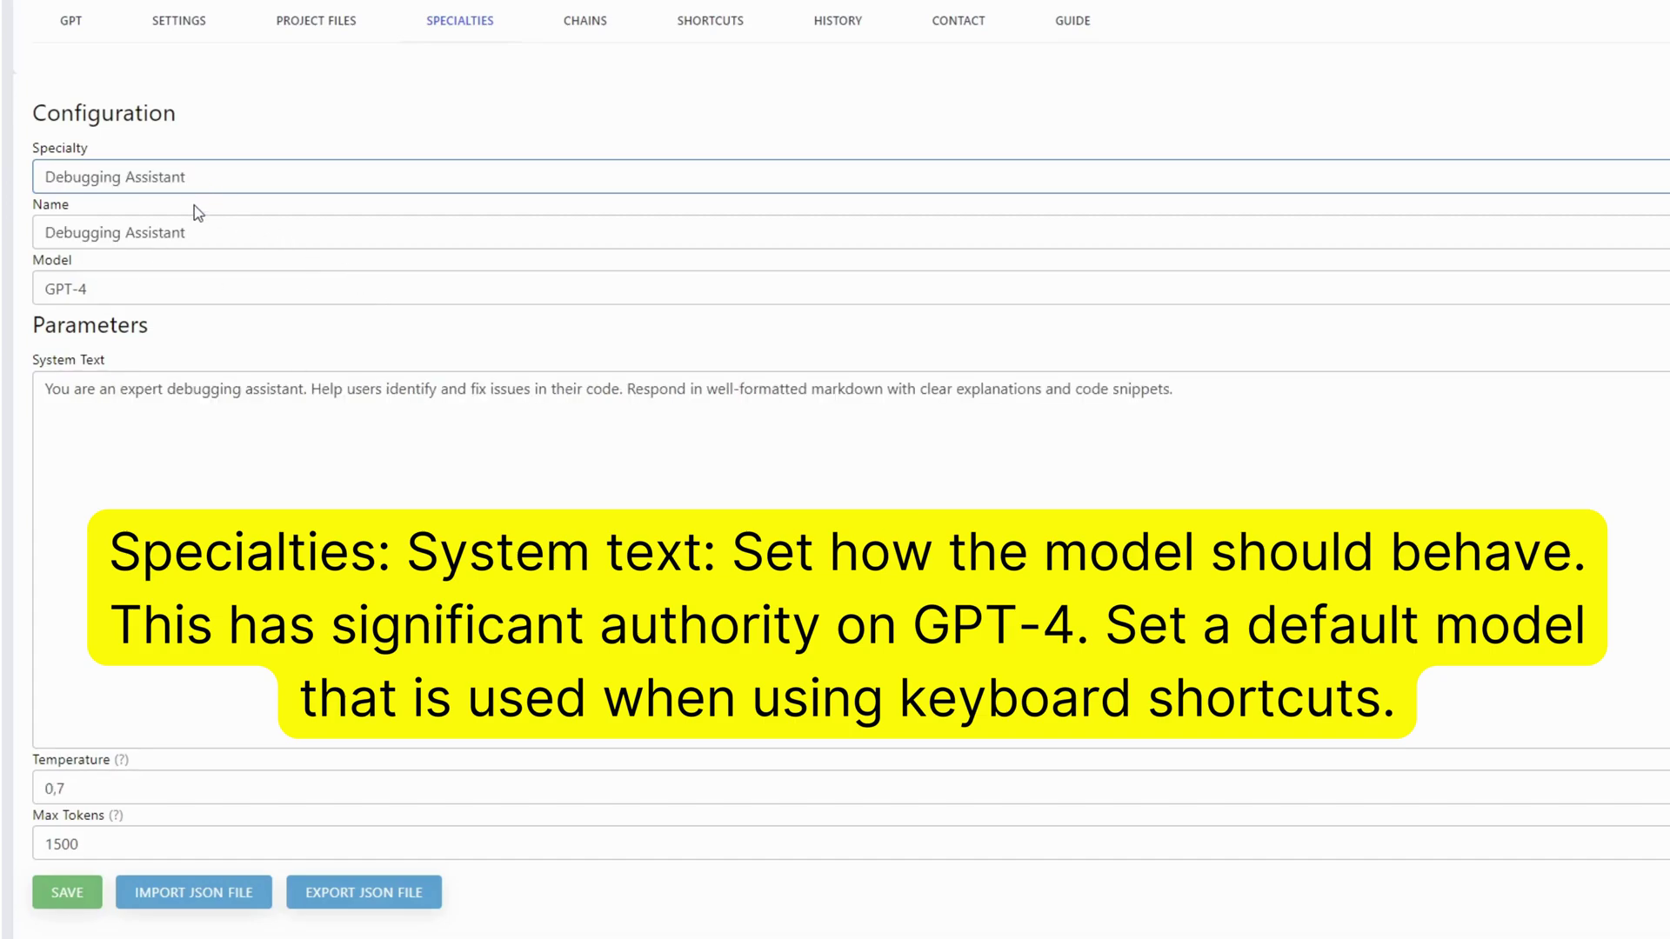
key("Up")
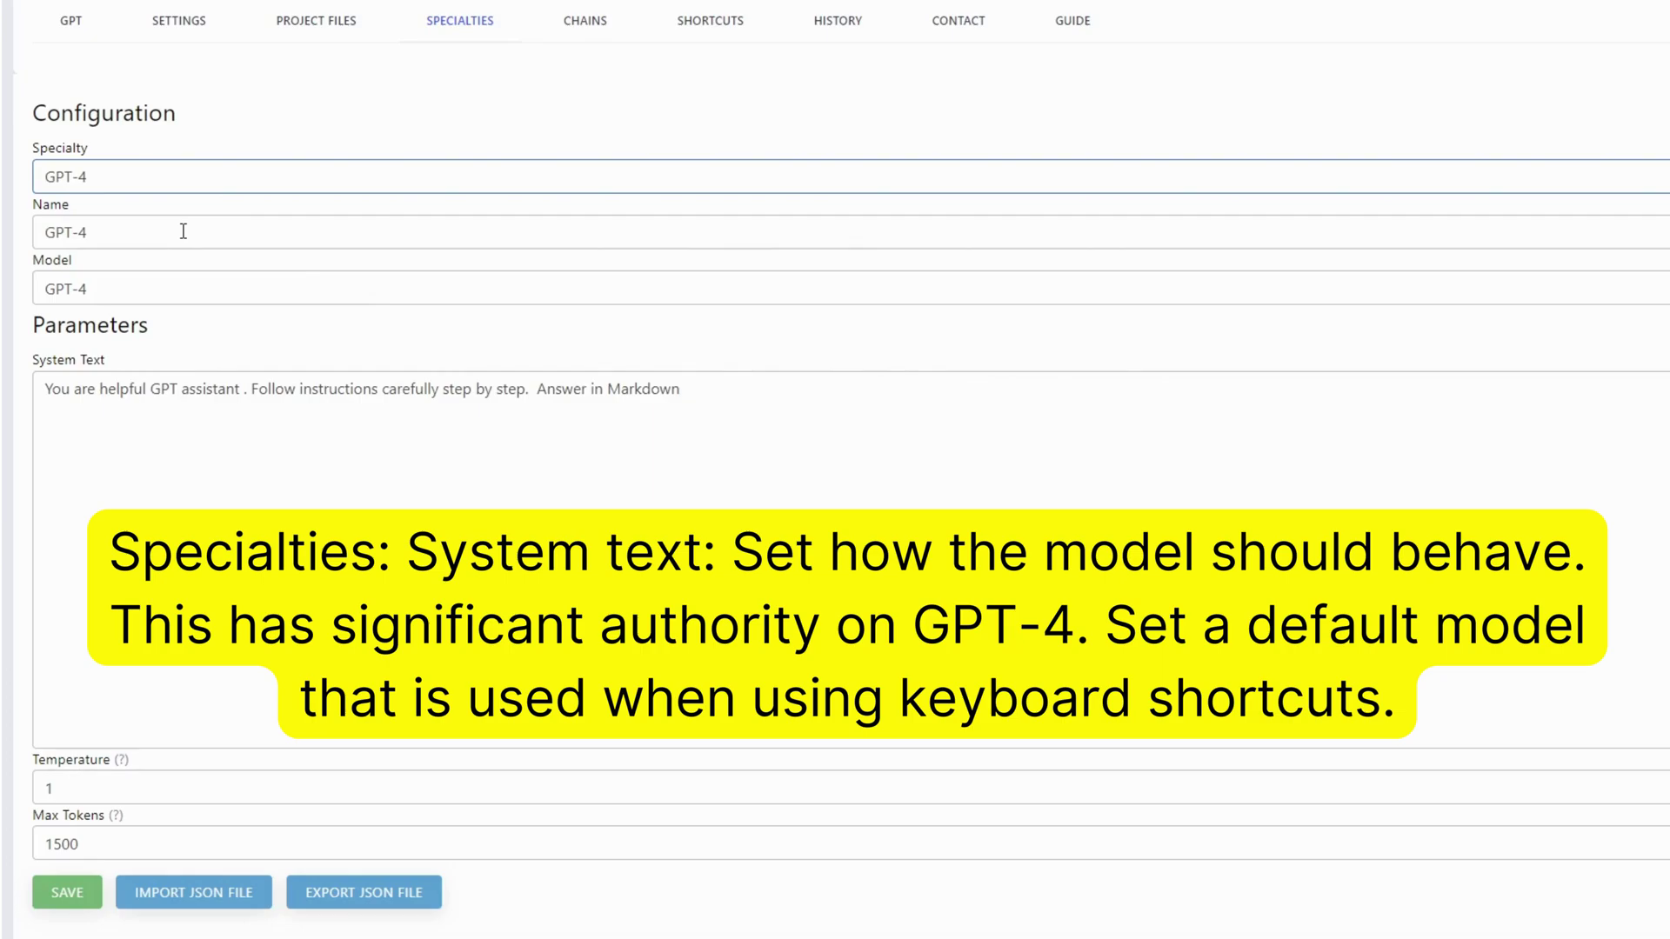
key("Tab")
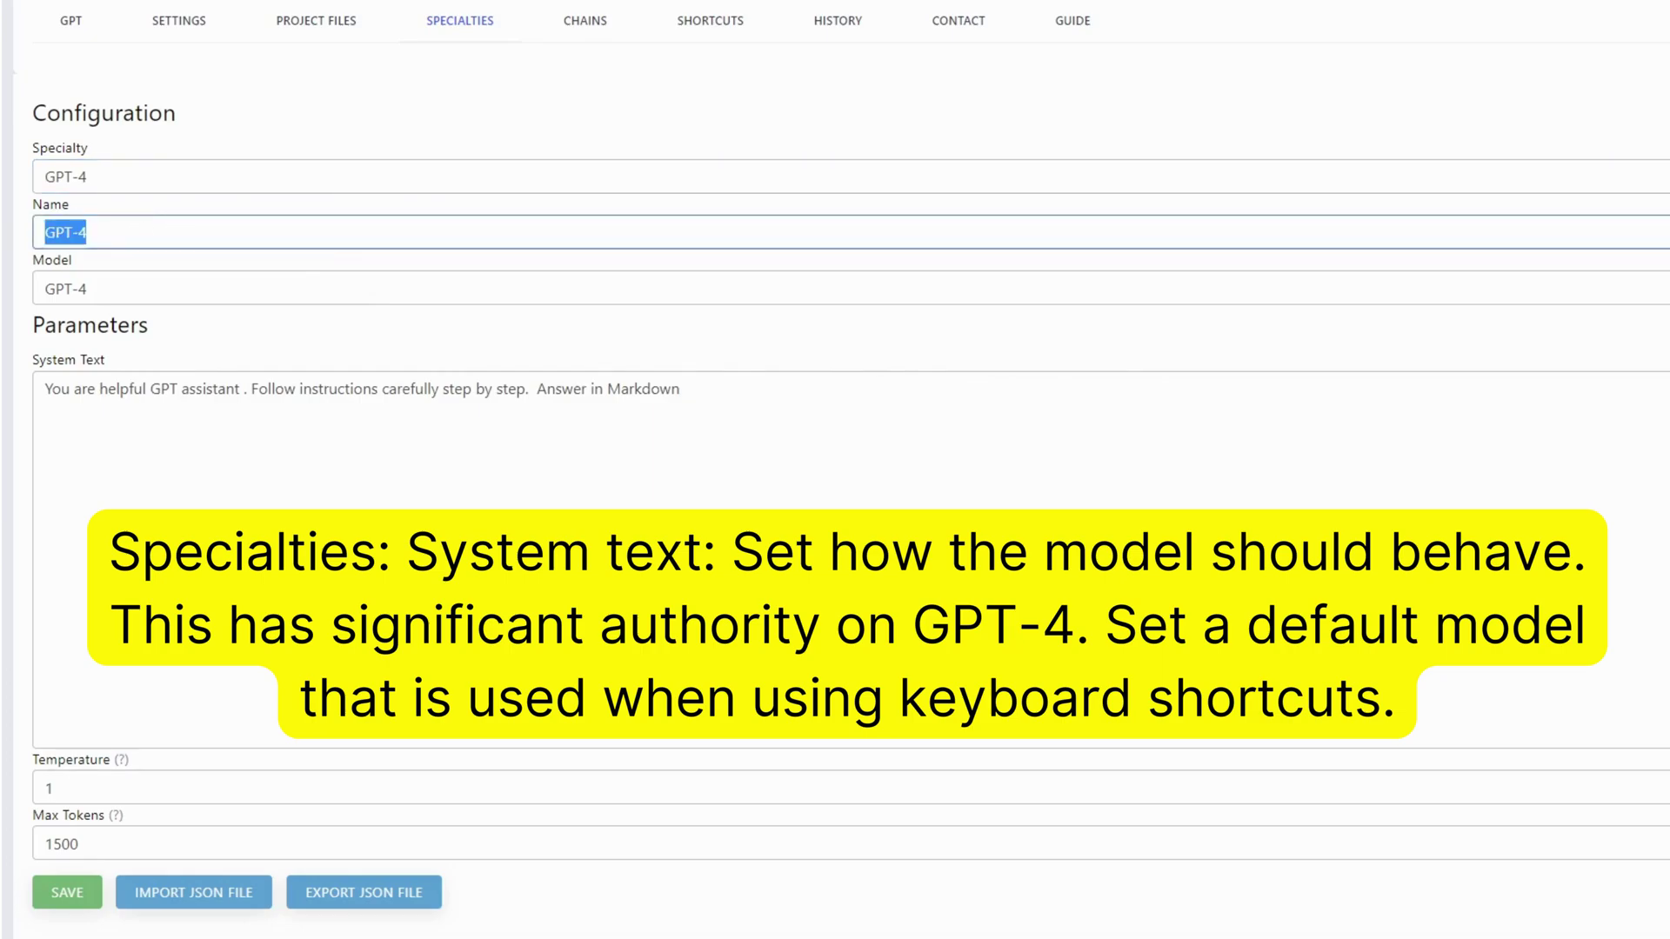
type("Translat")
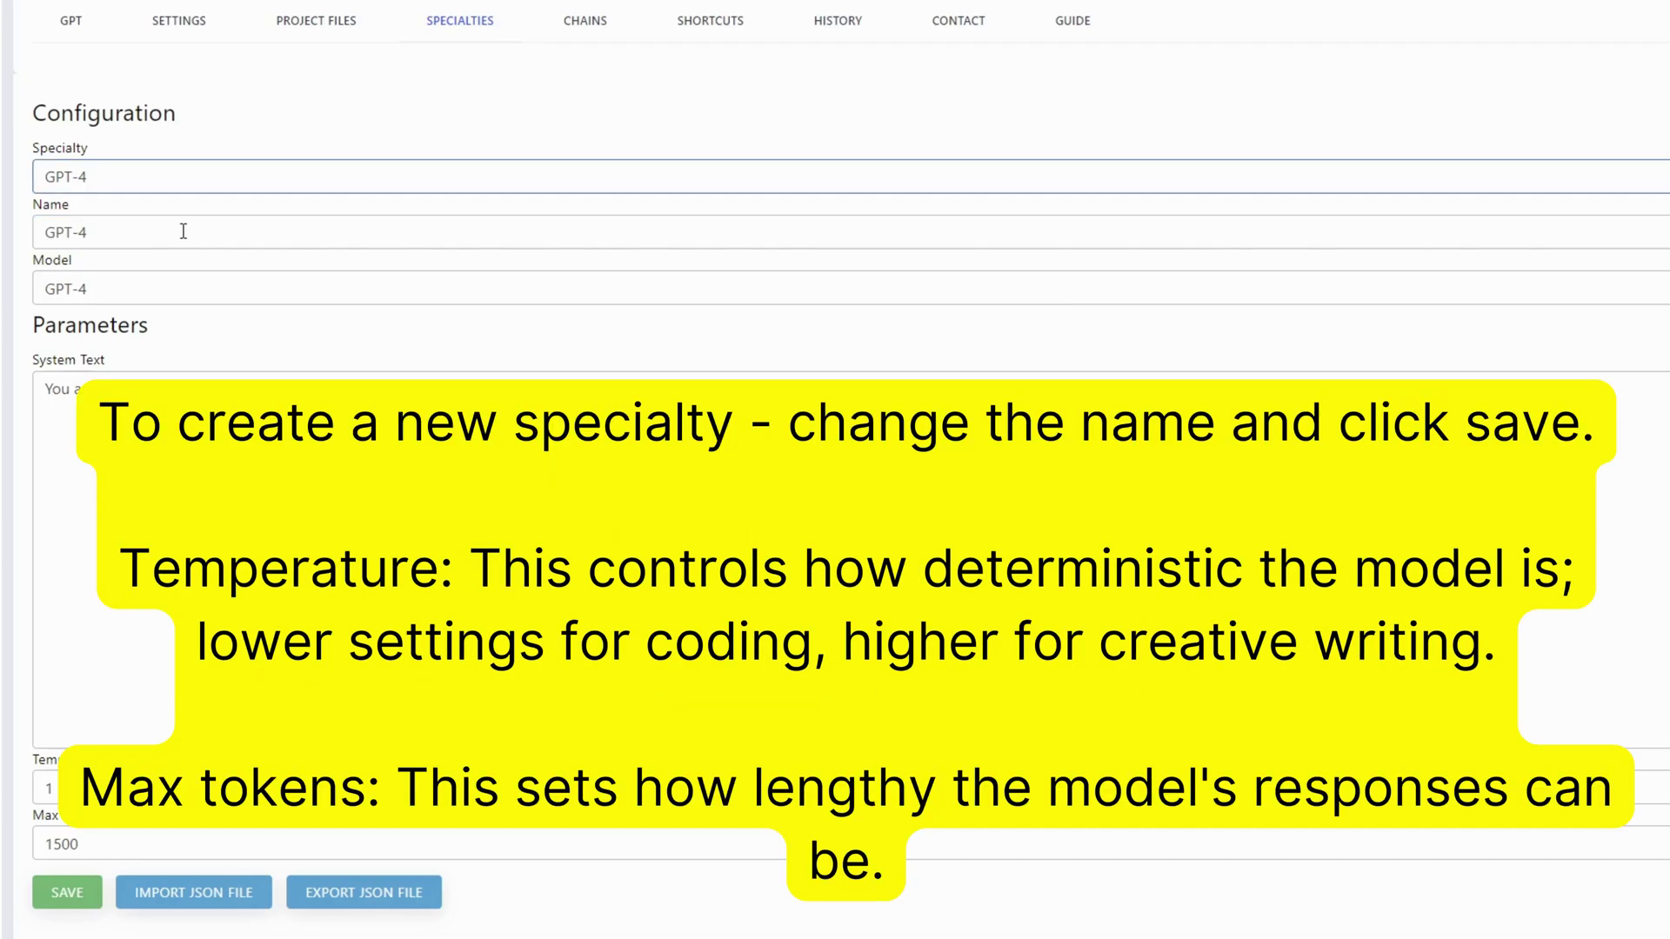
Step: Rename the specialty to 'Translator' and replace its system text with a translation instruction
triple_click(183, 231)
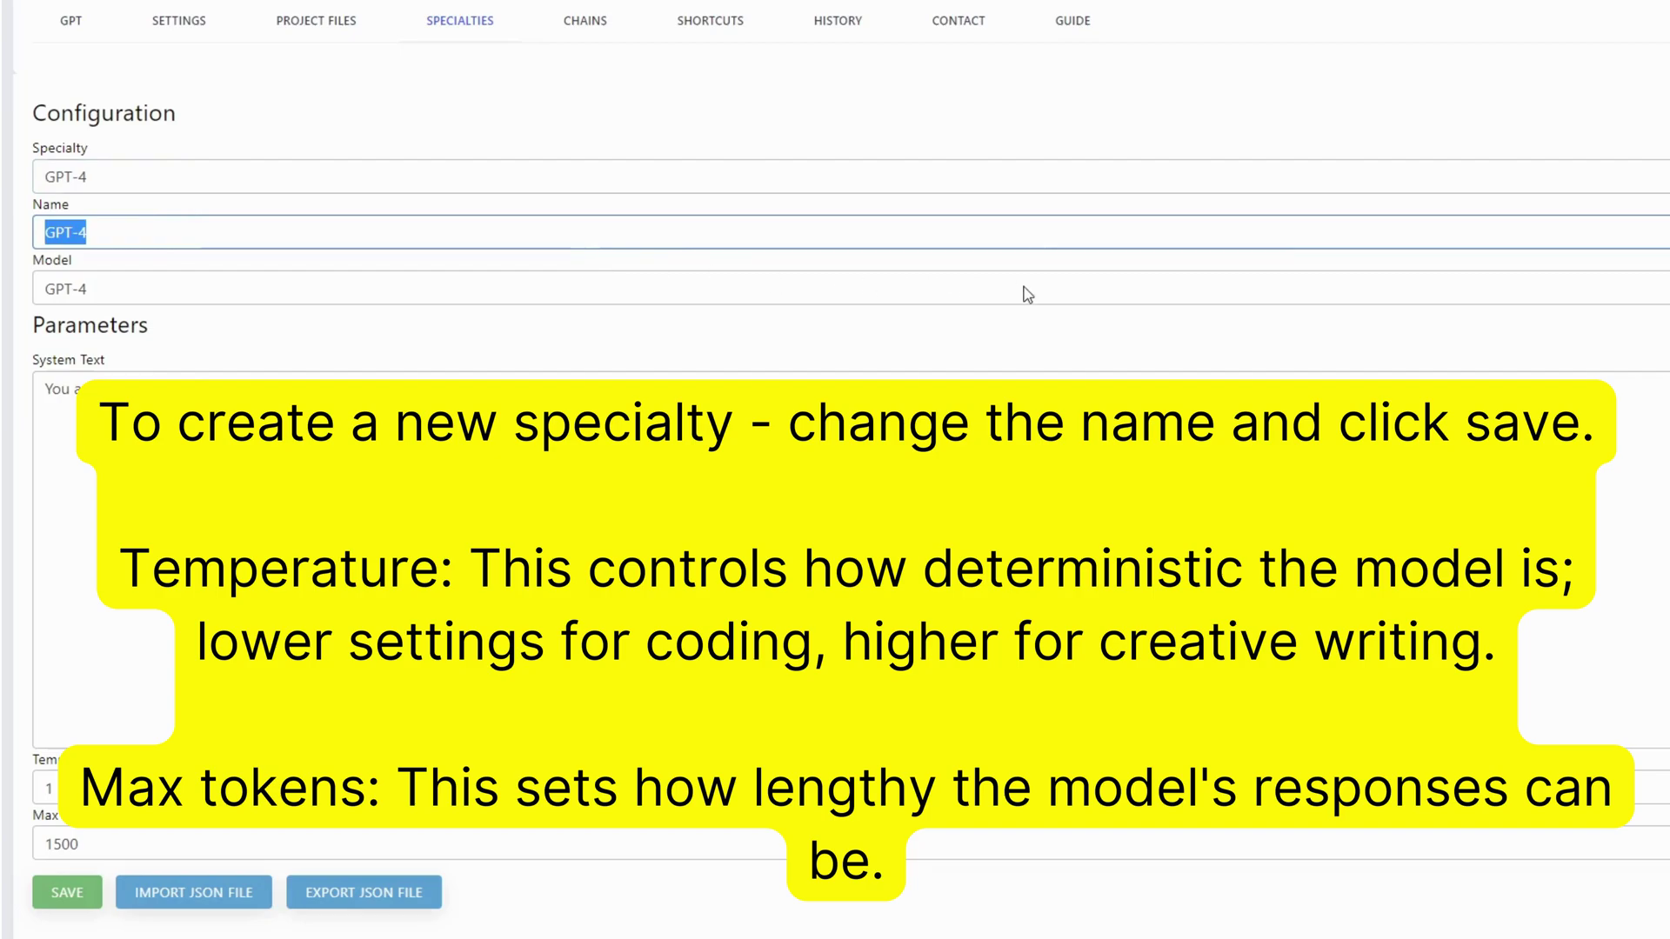
type("Translator")
left_click(1027, 294)
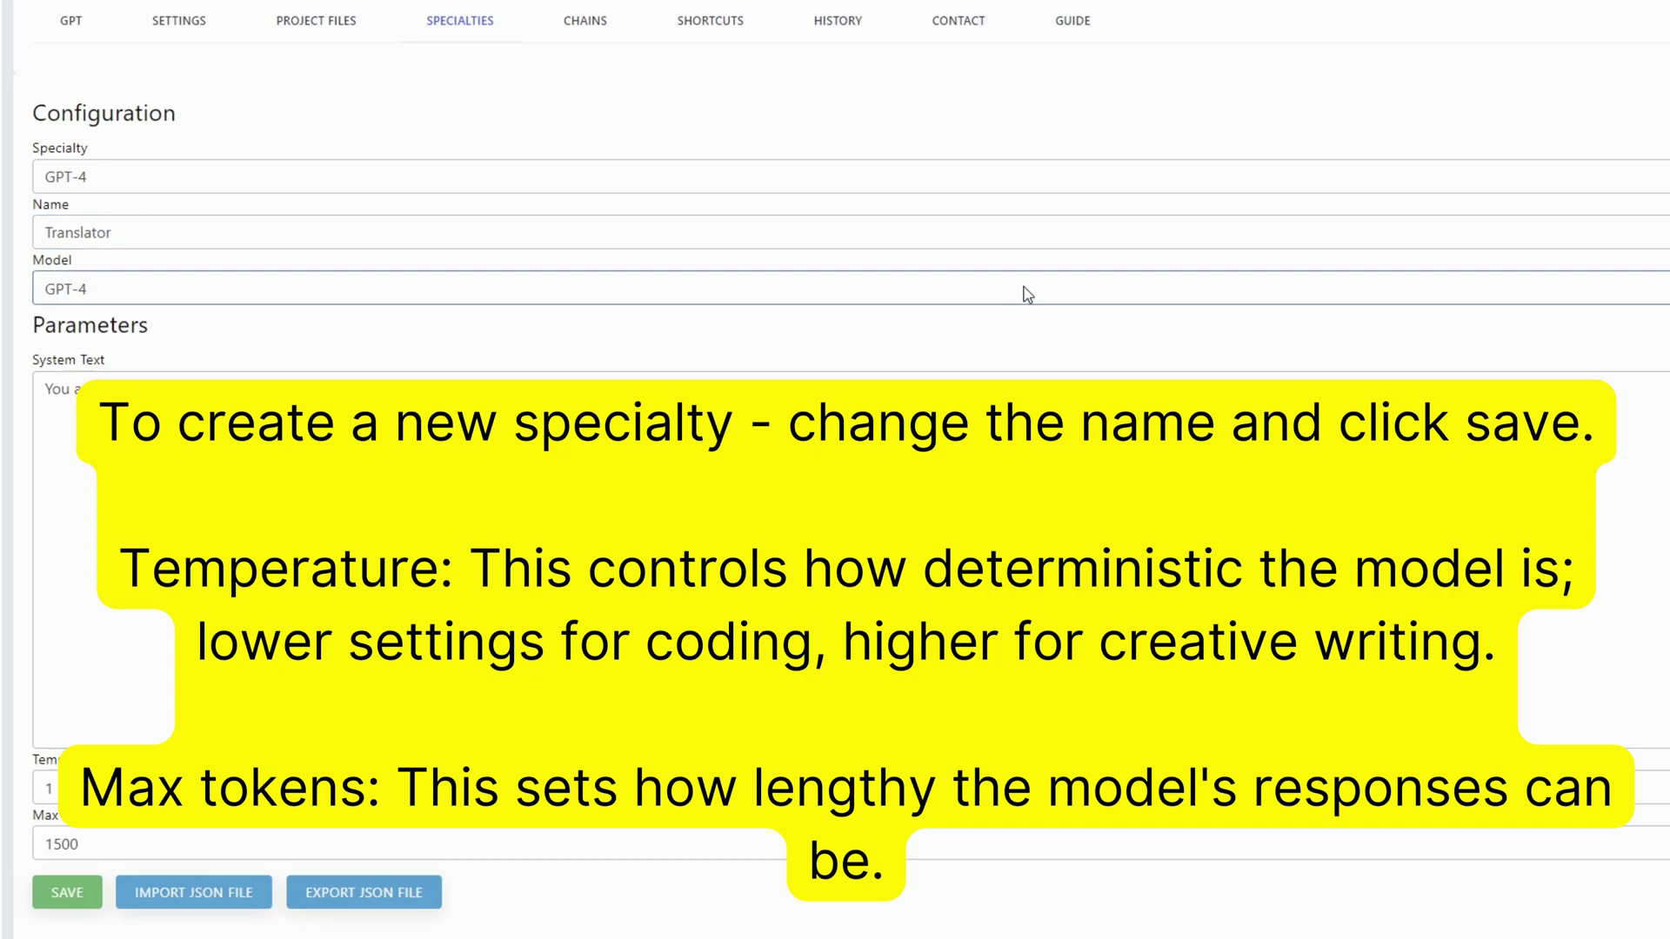
left_click_drag(39, 389, 679, 389)
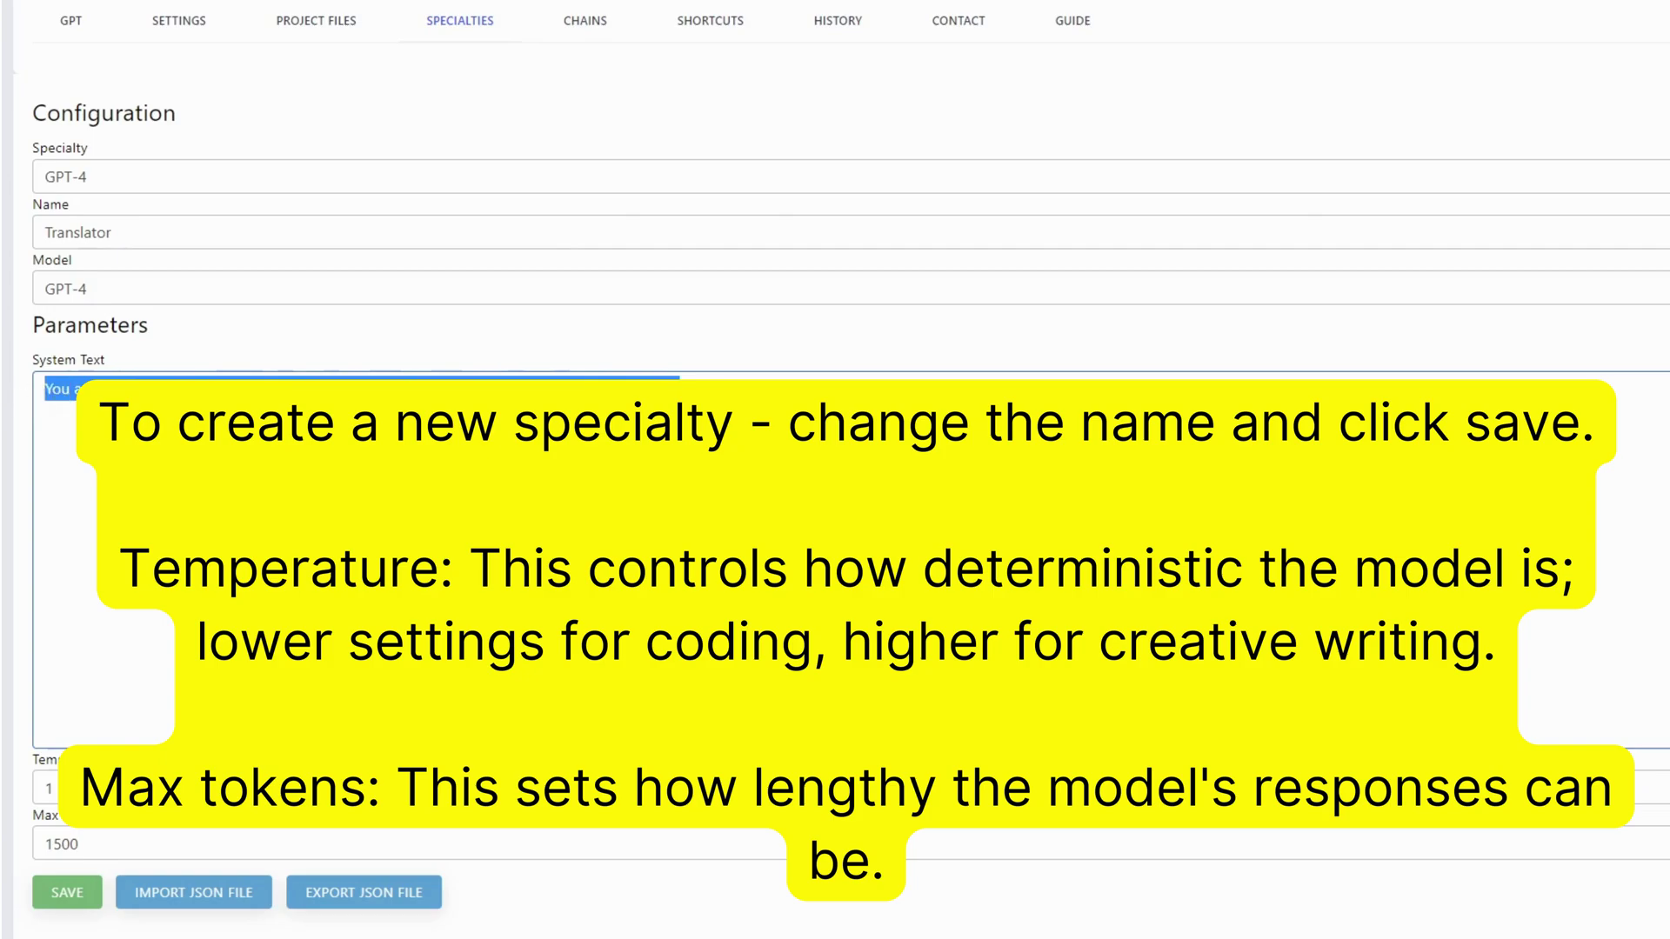
key("BackSpace")
type("Trans")
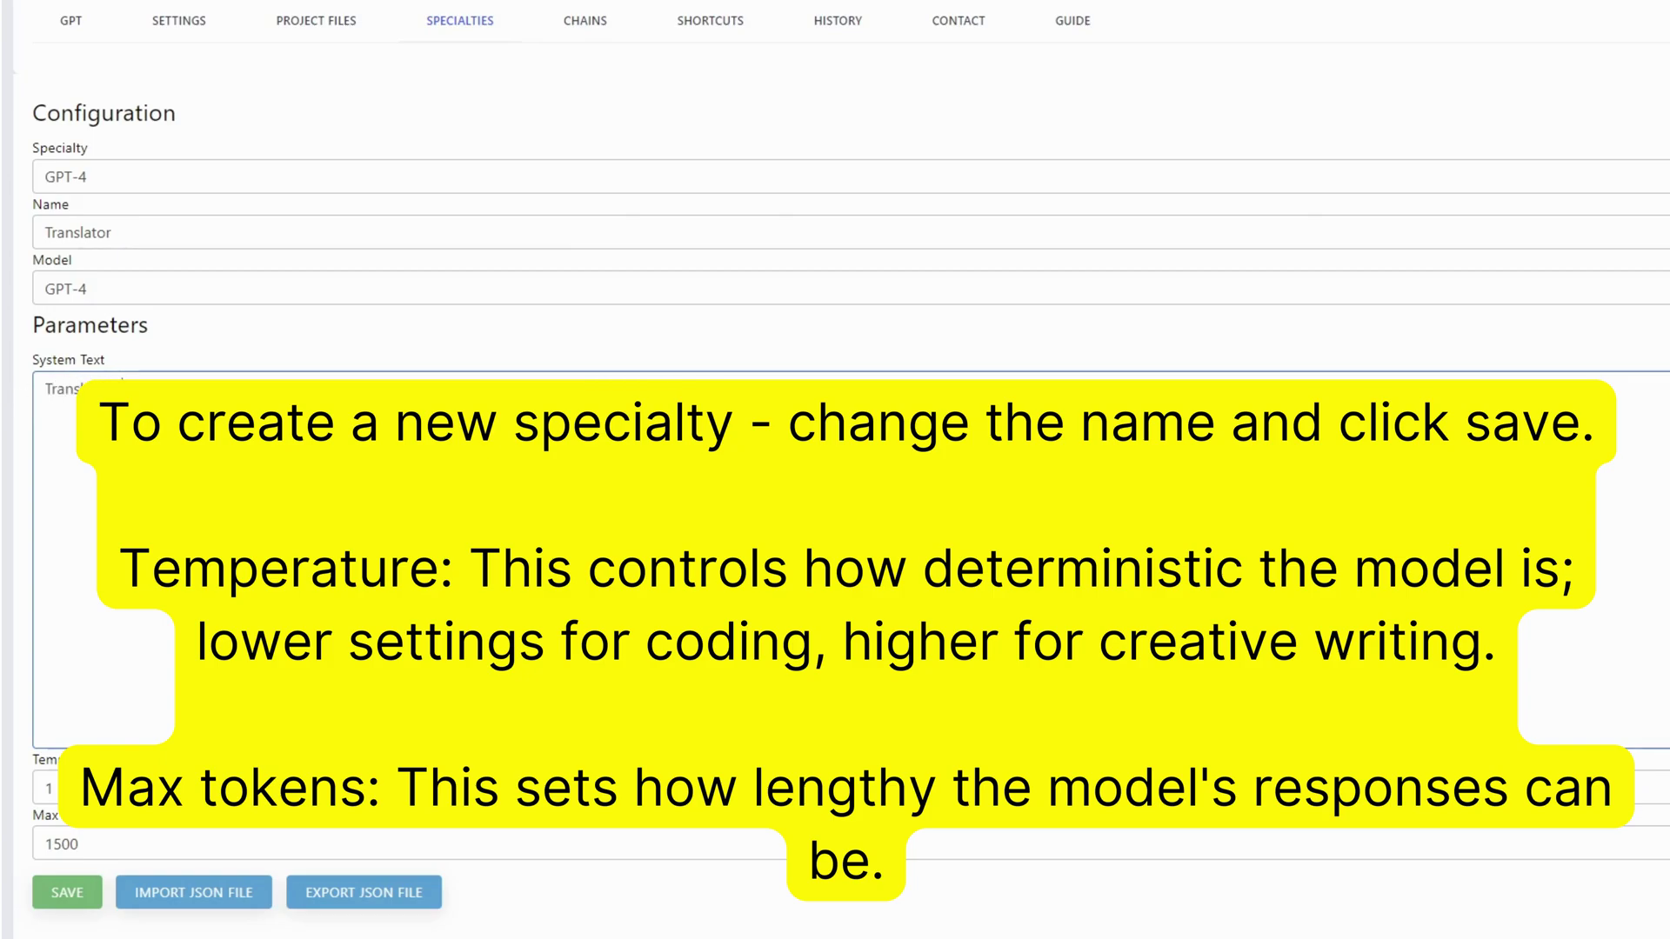
type("ate t")
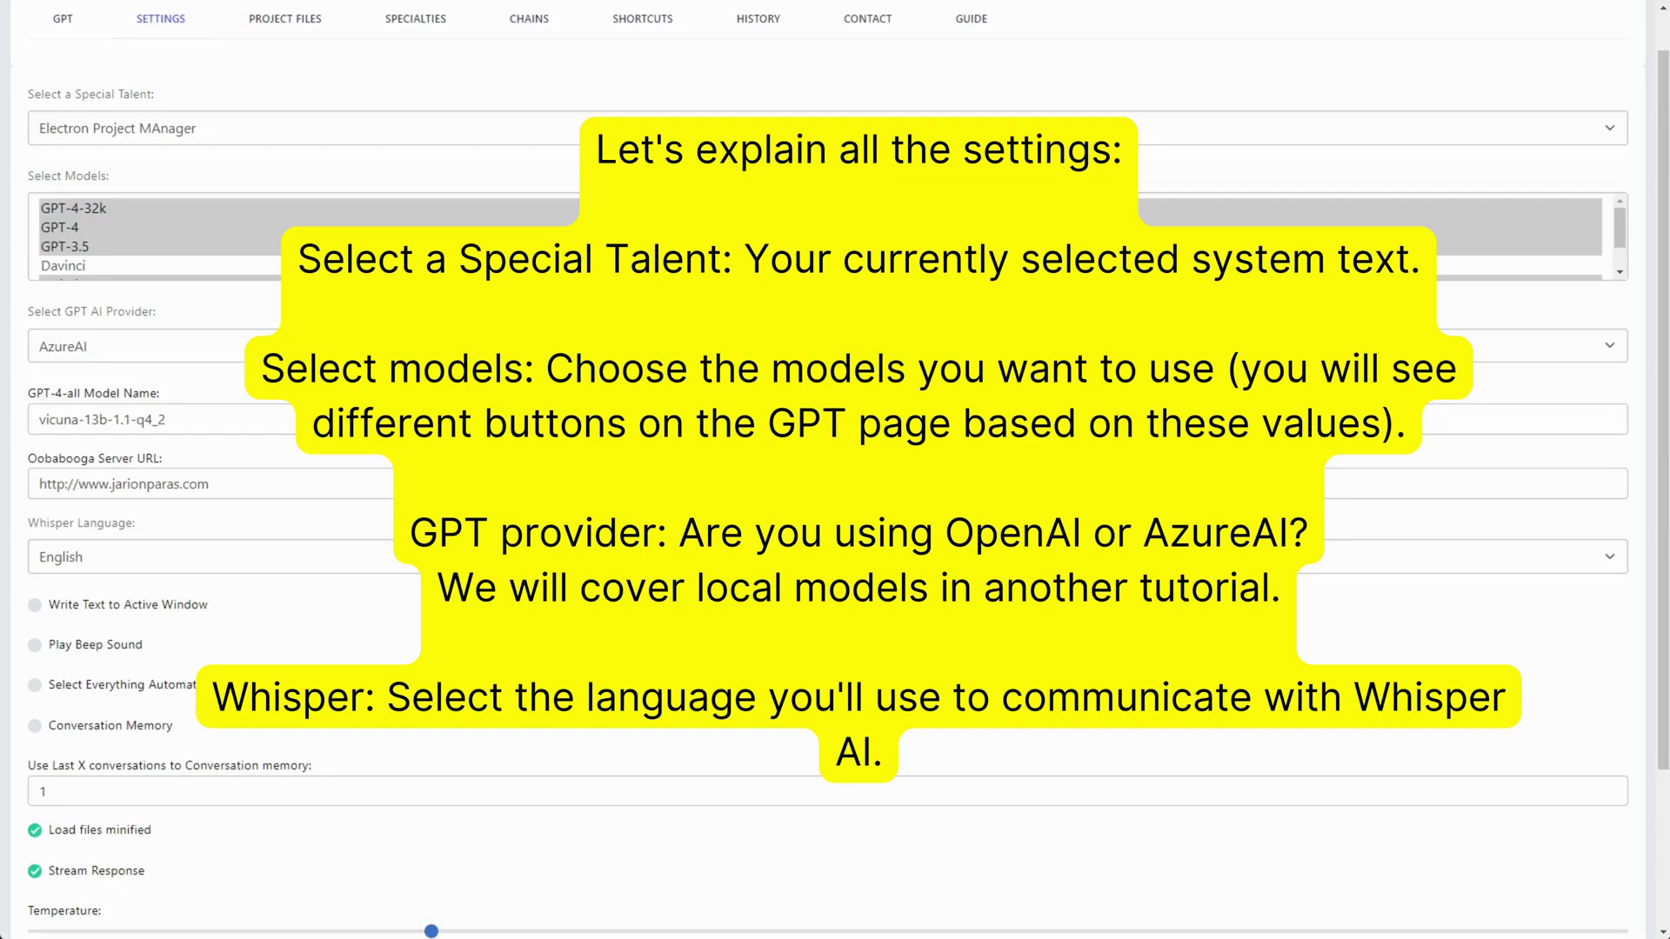
Step: Deselect GPT-4-32k and add Davinci to the selected models
mouse_move(1620, 228)
left_mouse_down()
mouse_move(1619, 261)
mouse_move(1617, 217)
left_mouse_up()
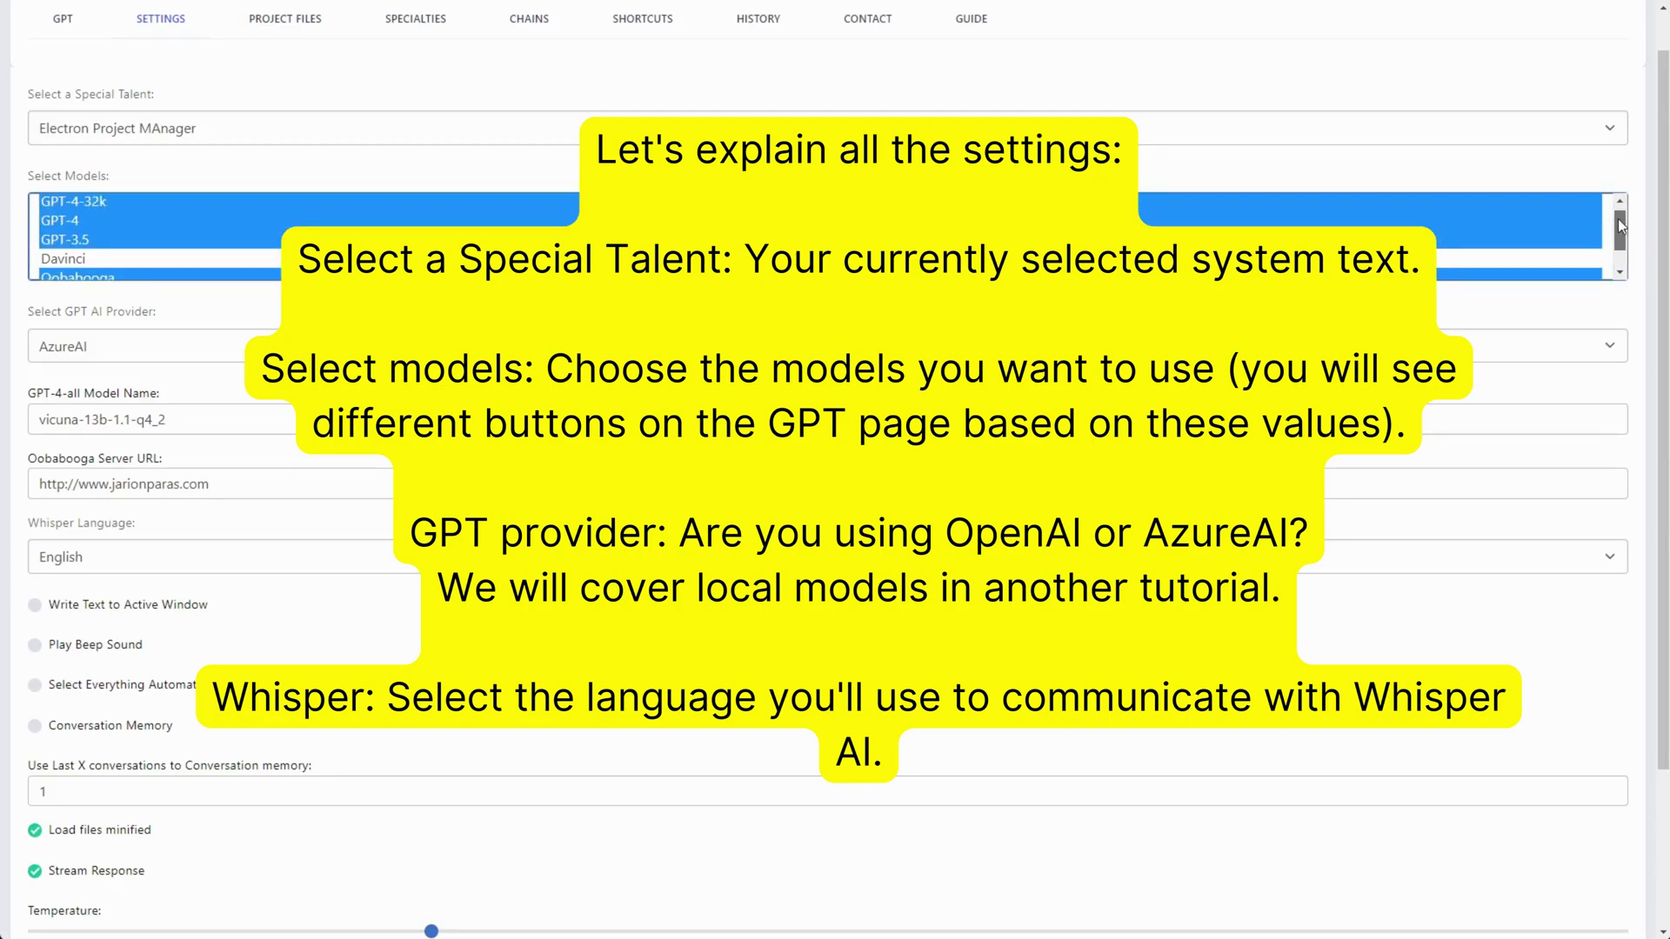
left_click(86, 209, "ctrl")
left_click(128, 257, "ctrl")
scroll(130, 256, "down", 1)
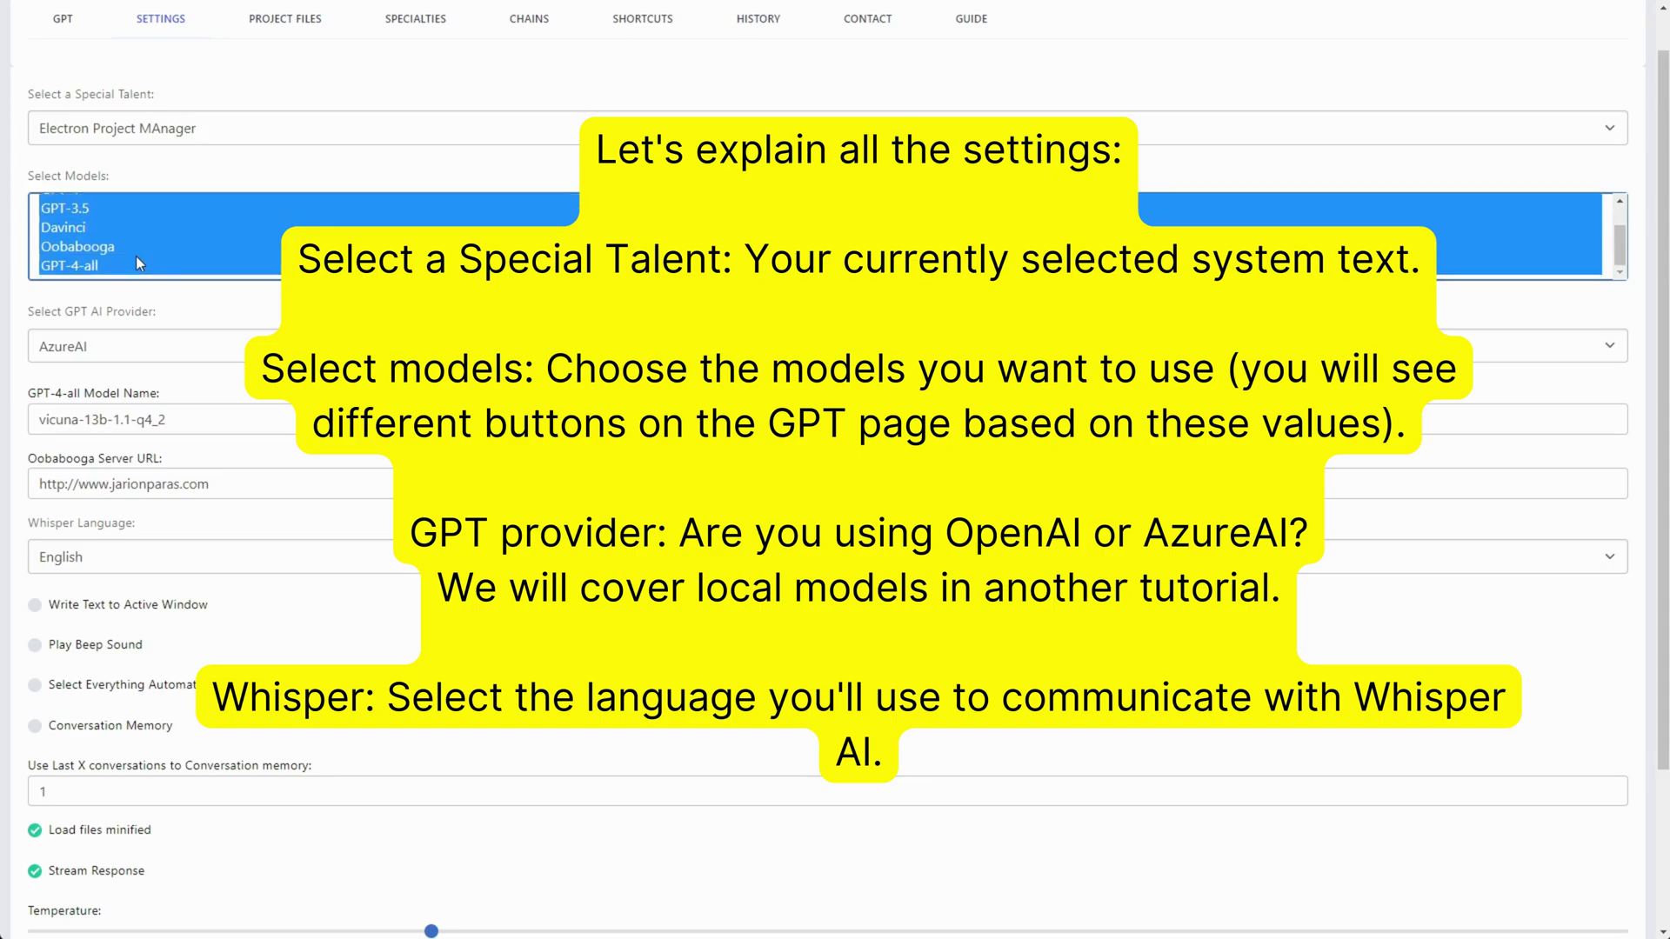
scroll(112, 246, "up", 2)
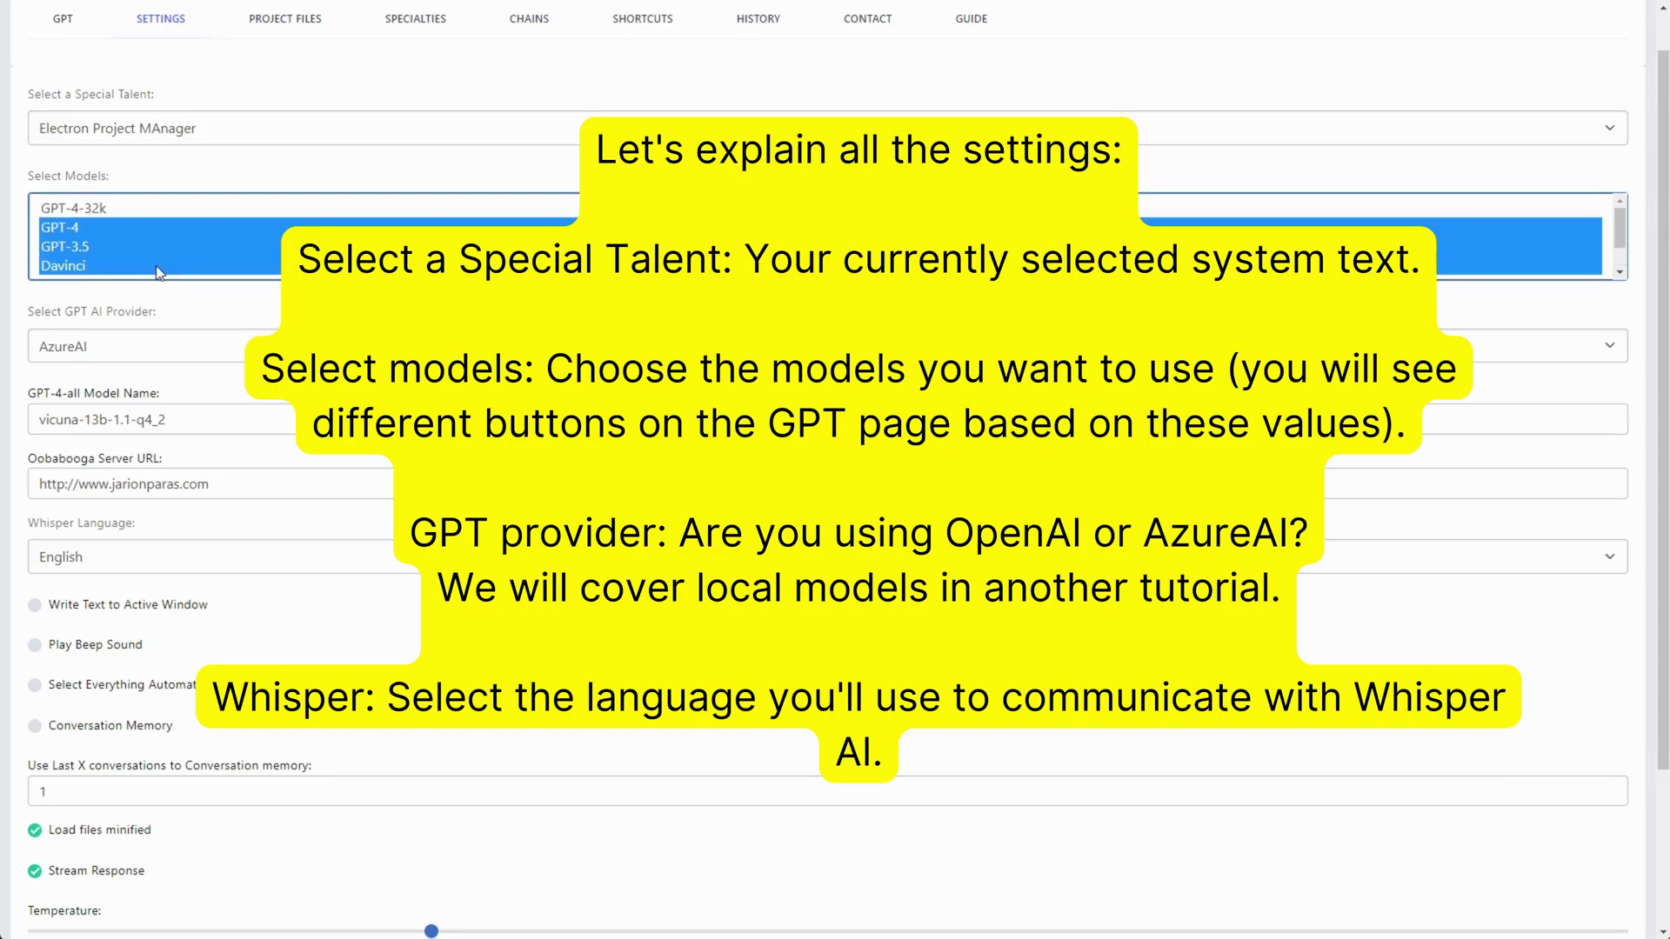
Step: Switch the GPT AI provider to OpenAI and inspect the Oobabooga server URL domain
left_click(144, 346)
left_click(132, 374)
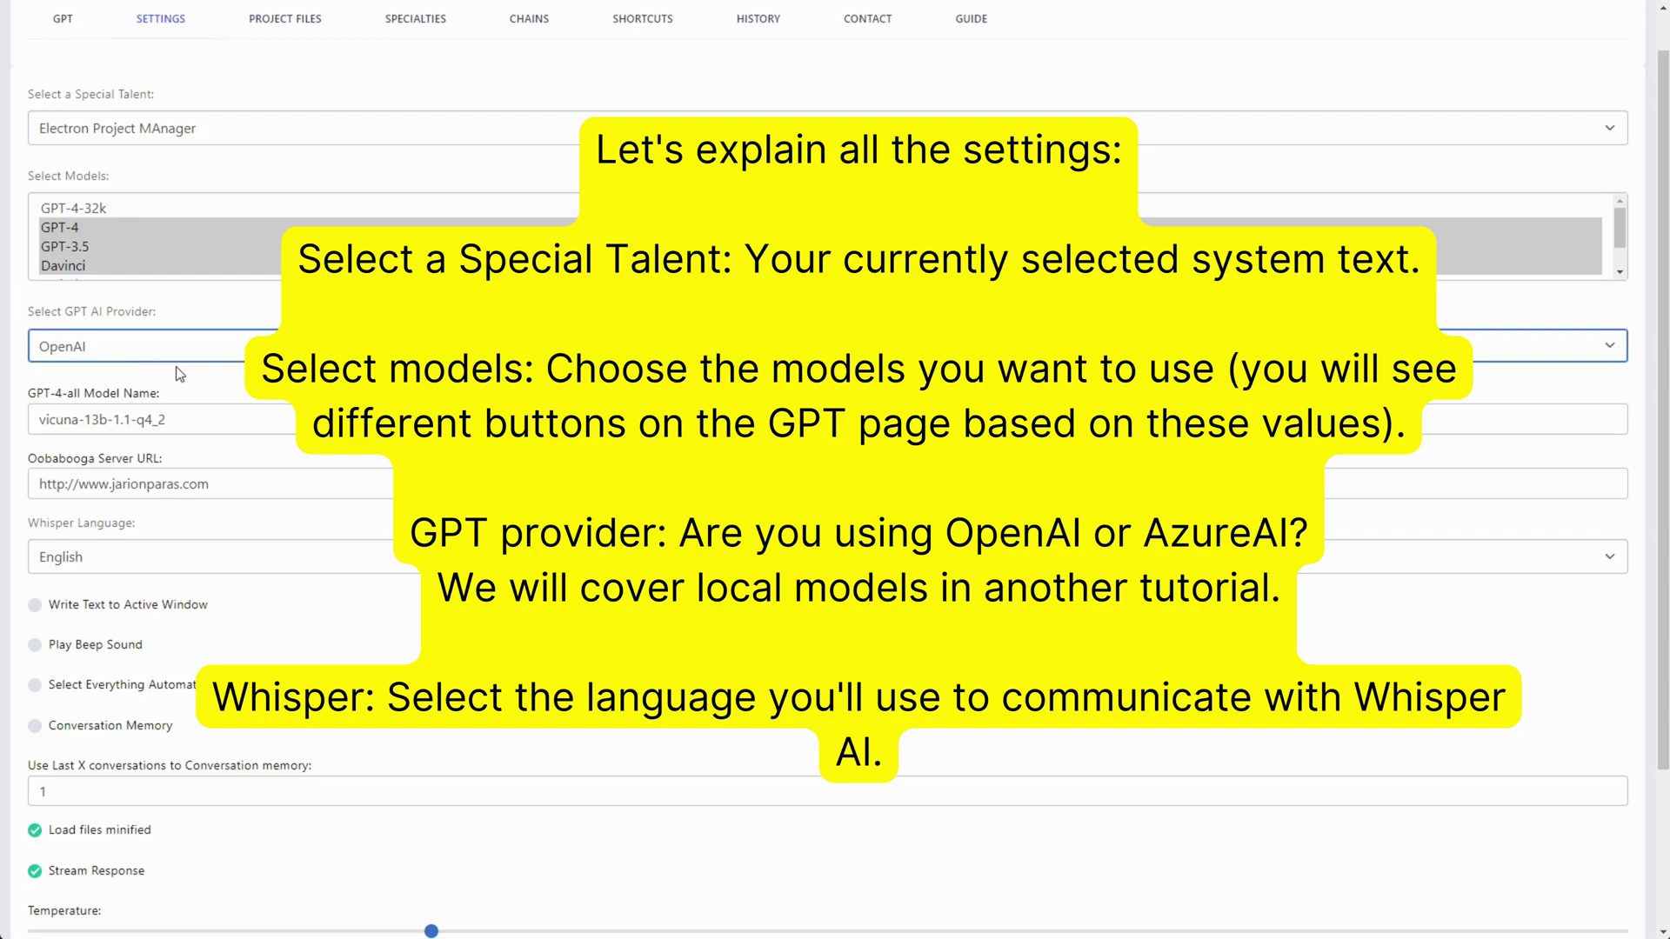
left_click_drag(112, 483, 288, 498)
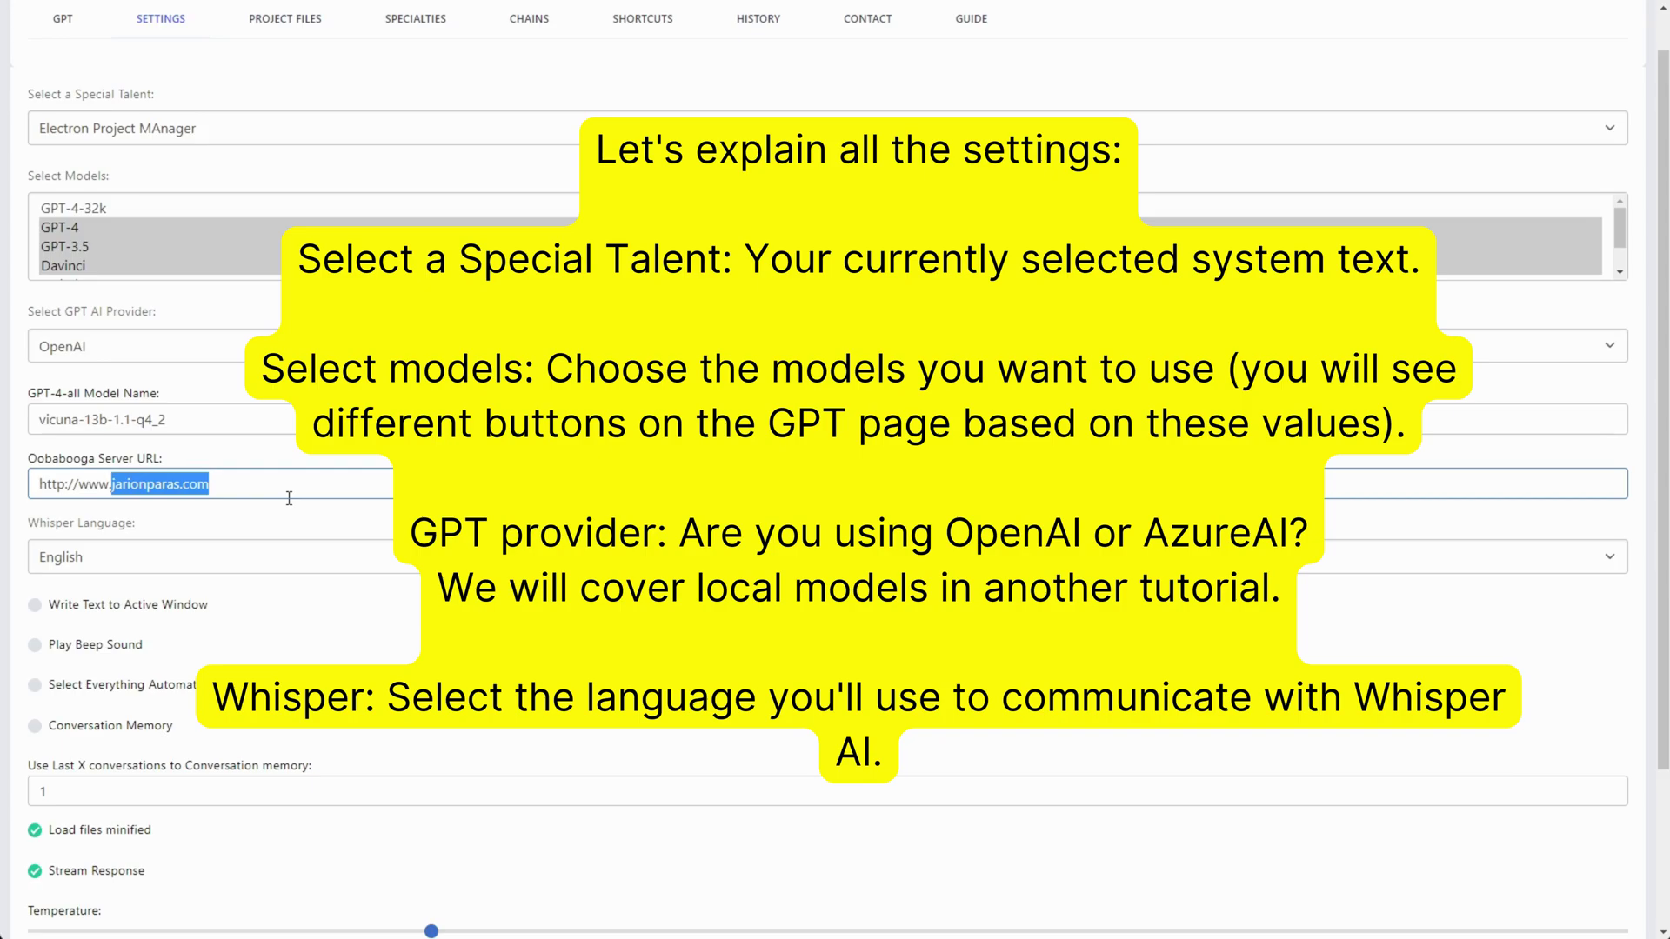
left_click(289, 497)
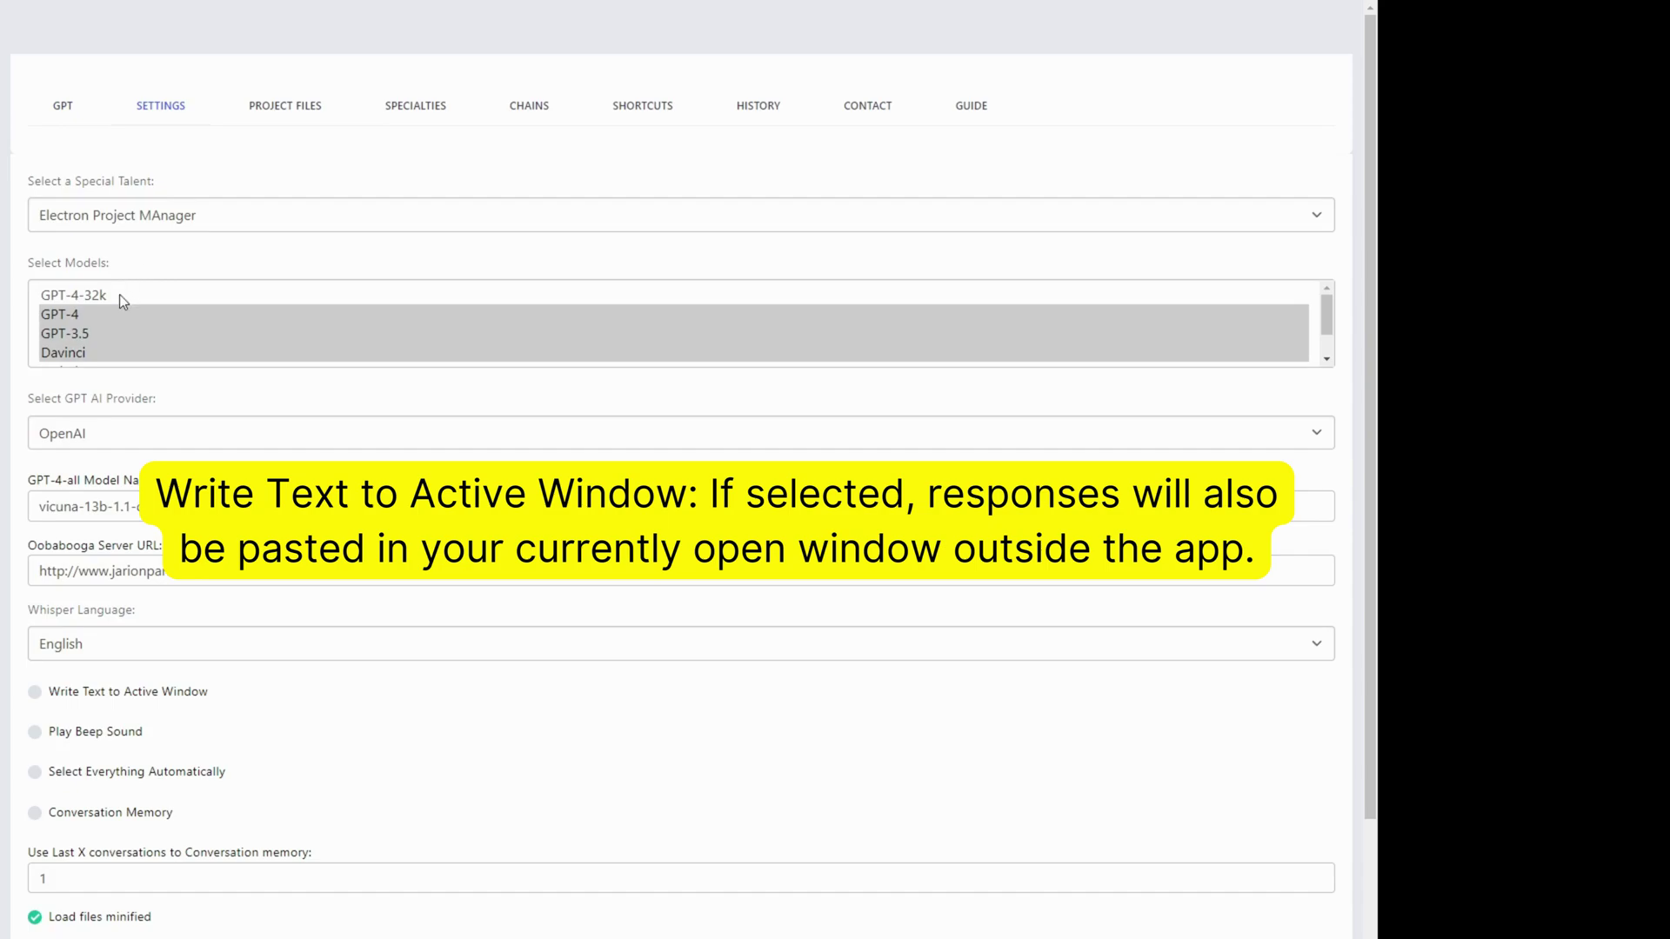
Step: Select GPT-4-32k through Davinci, set the provider to AzureAI, and keep Whisper language English
left_click_drag(118, 294, 97, 353)
scroll(174, 319, "down", 2)
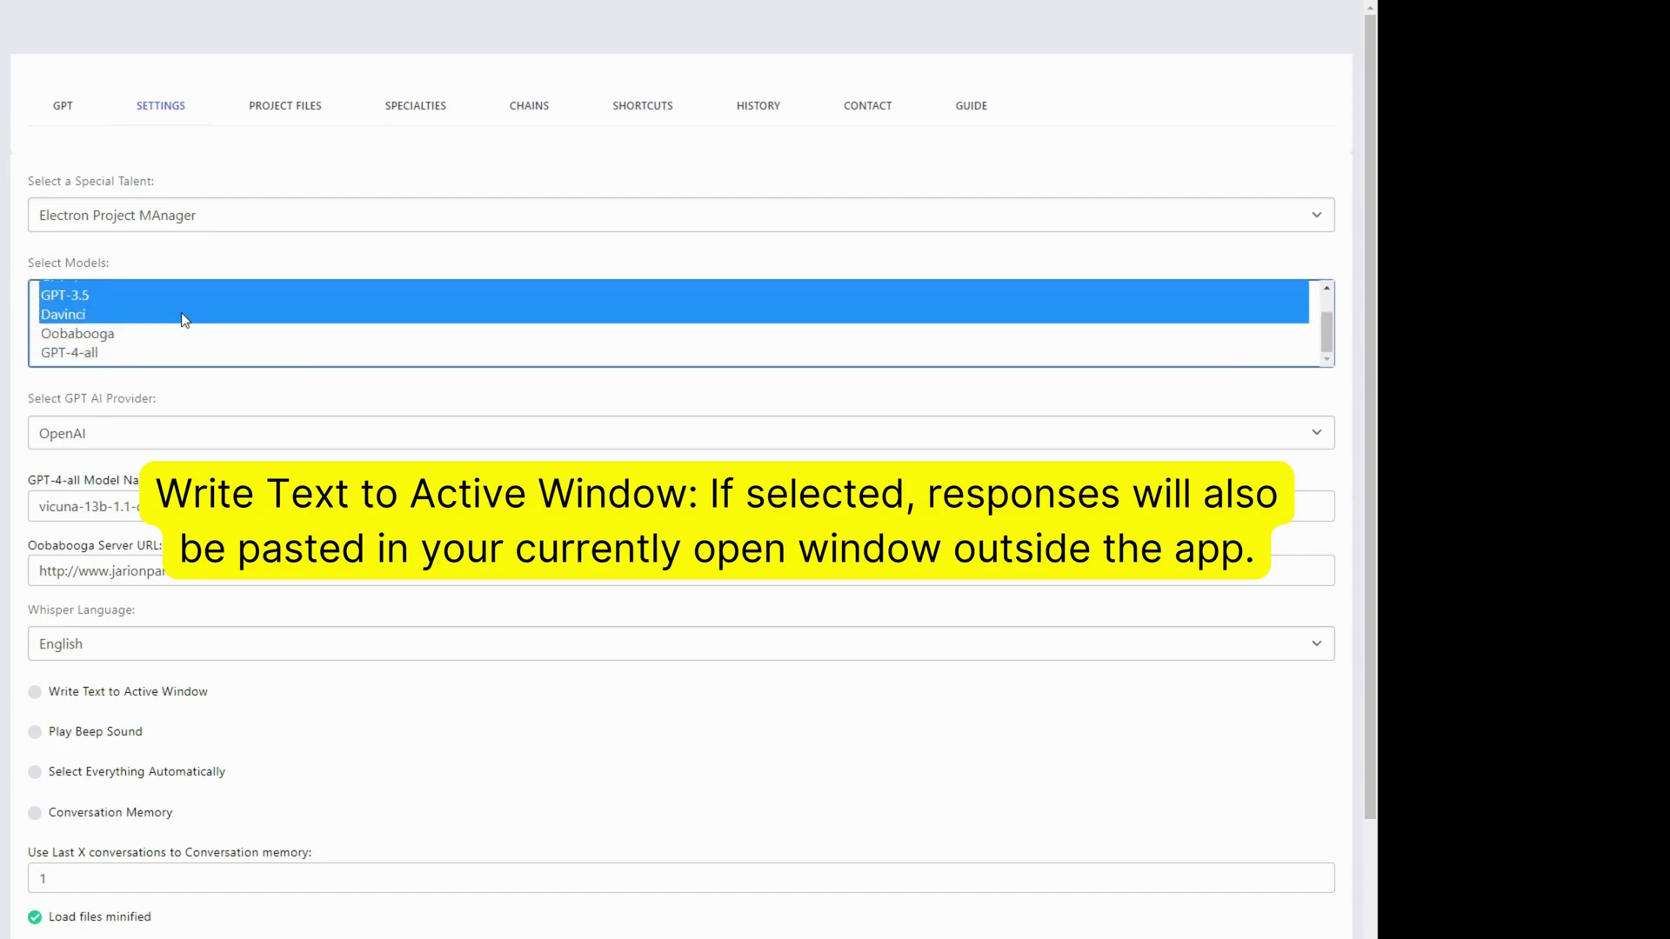
left_click(180, 352)
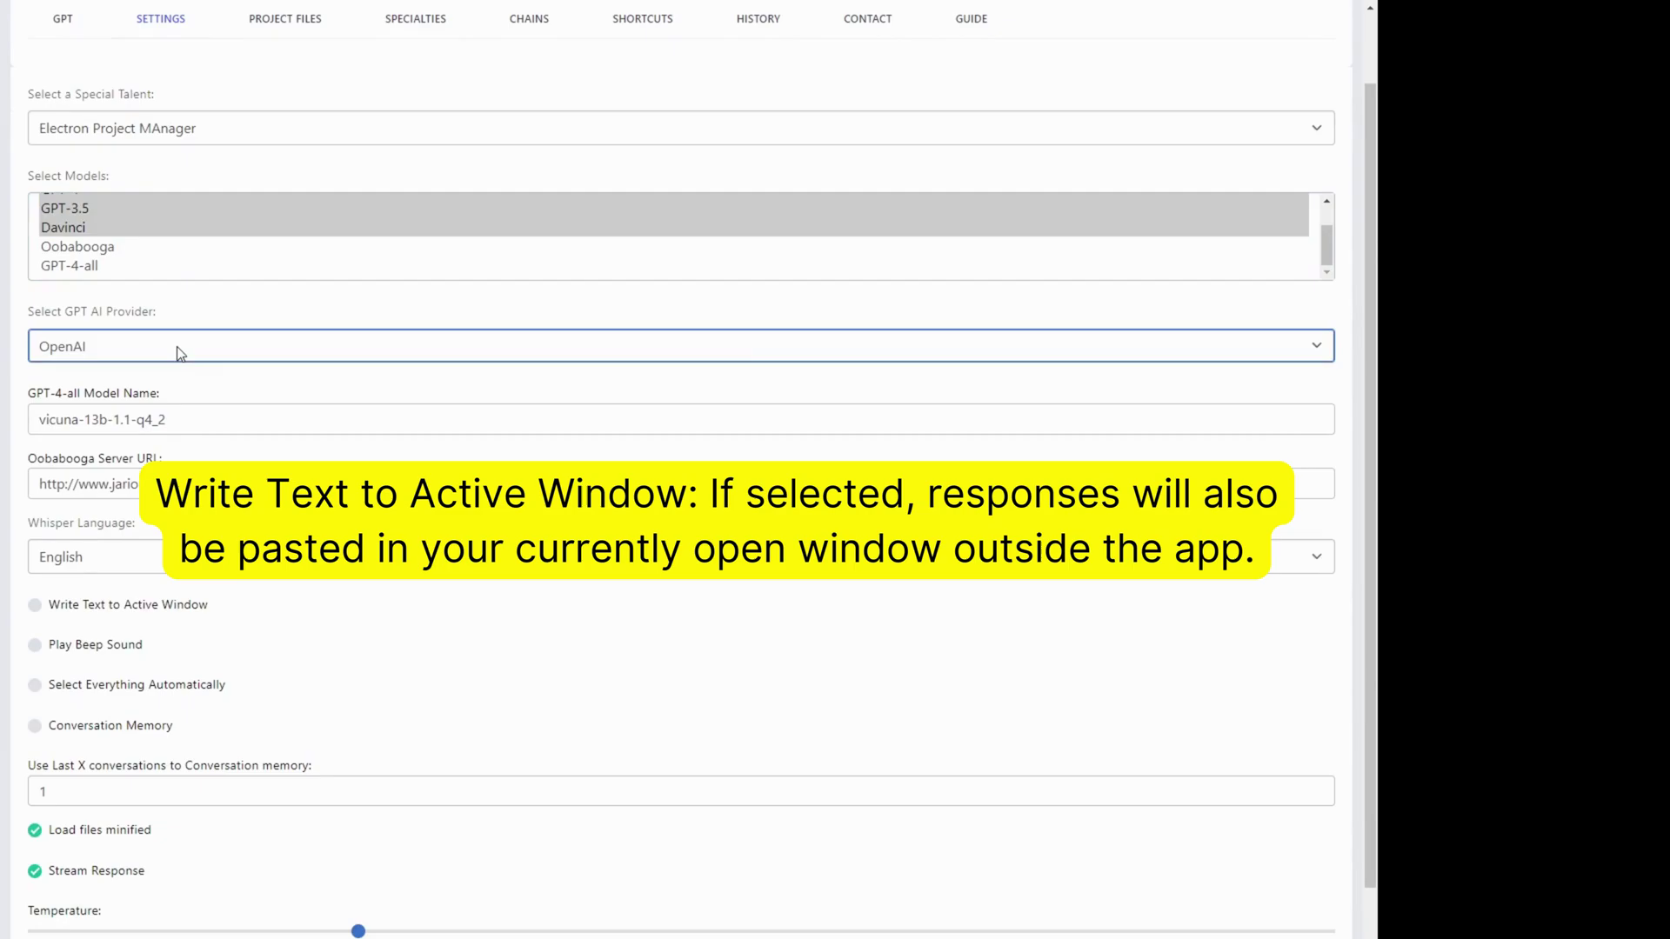
left_click(165, 394)
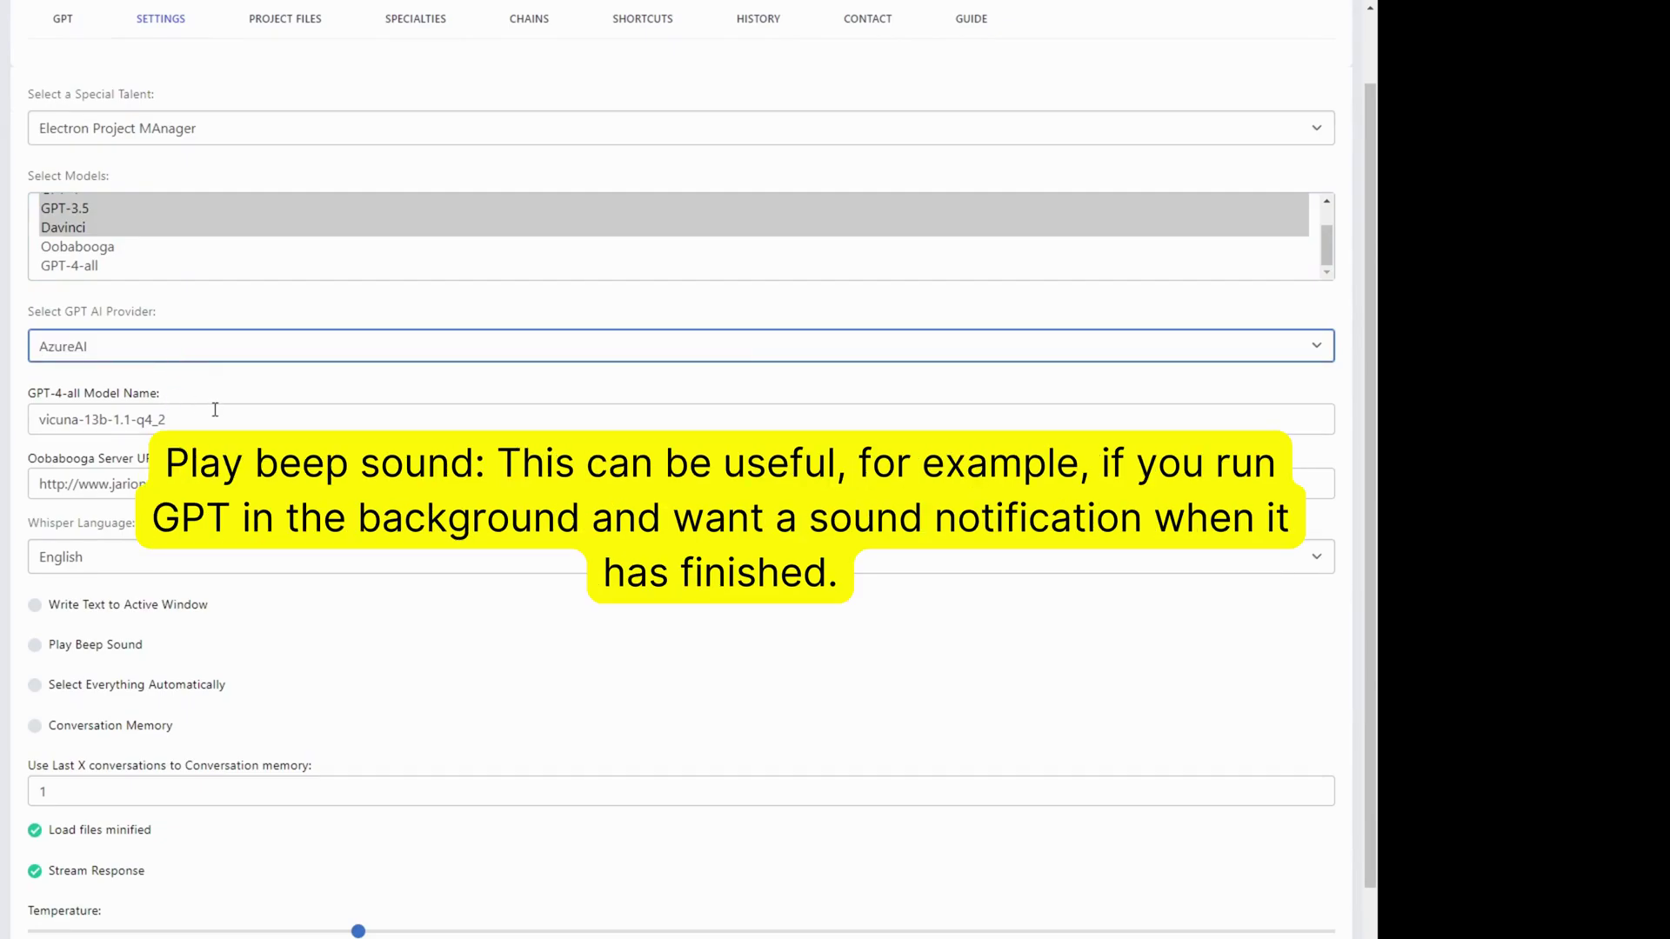
left_click(198, 564)
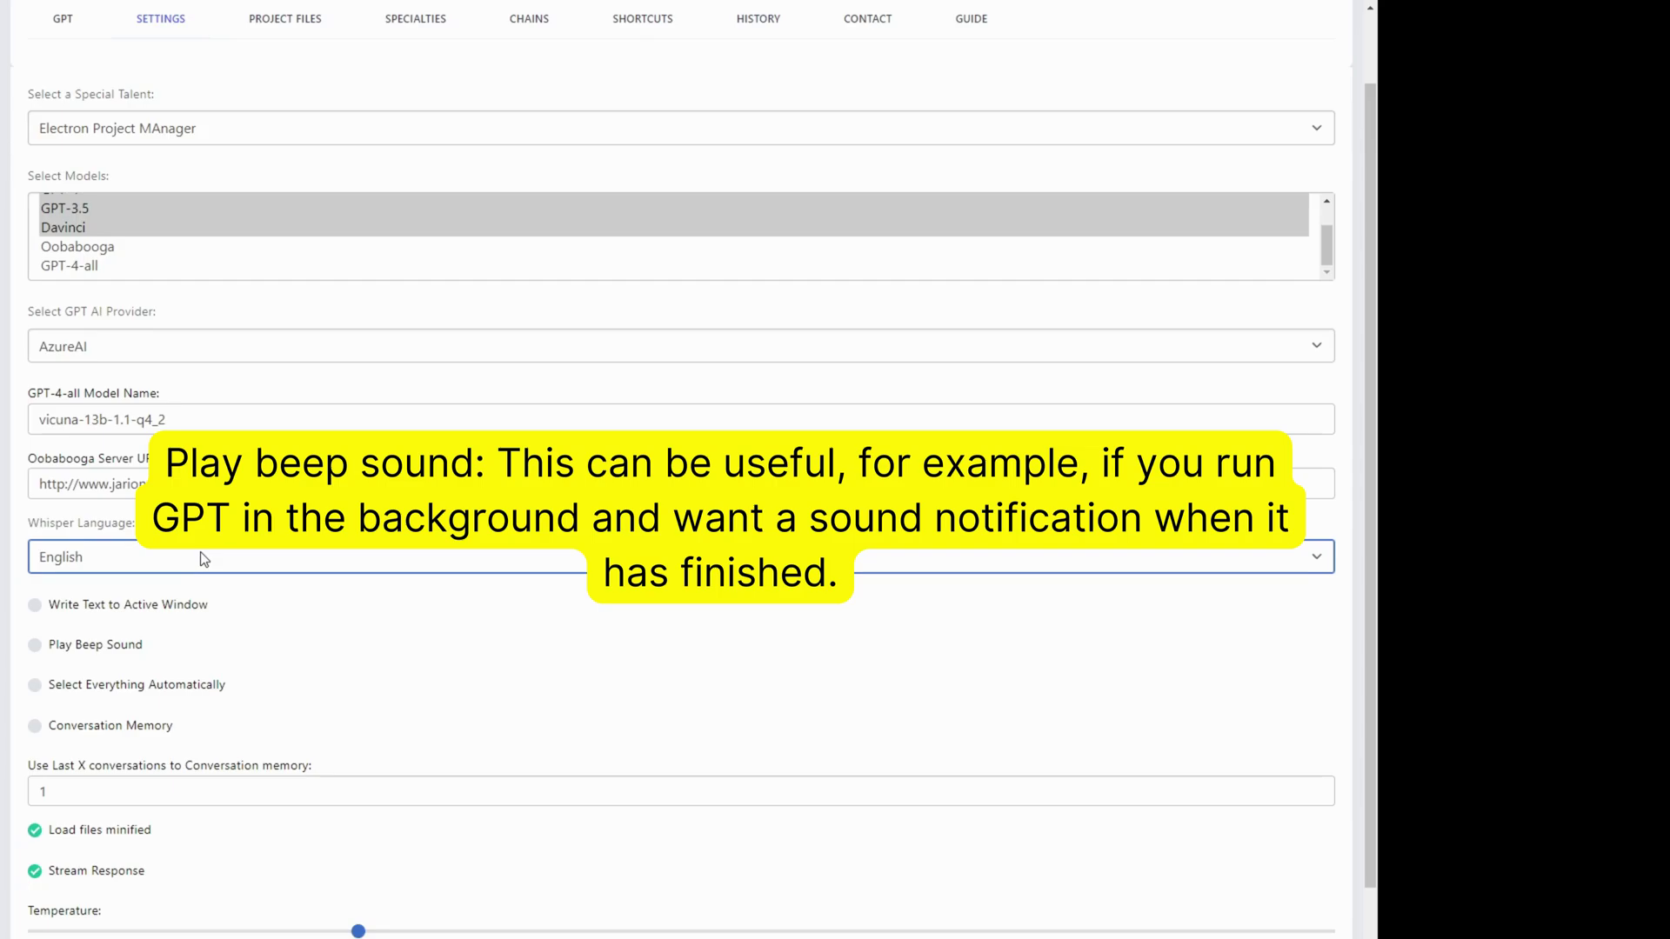
scroll(204, 560, "down", 2)
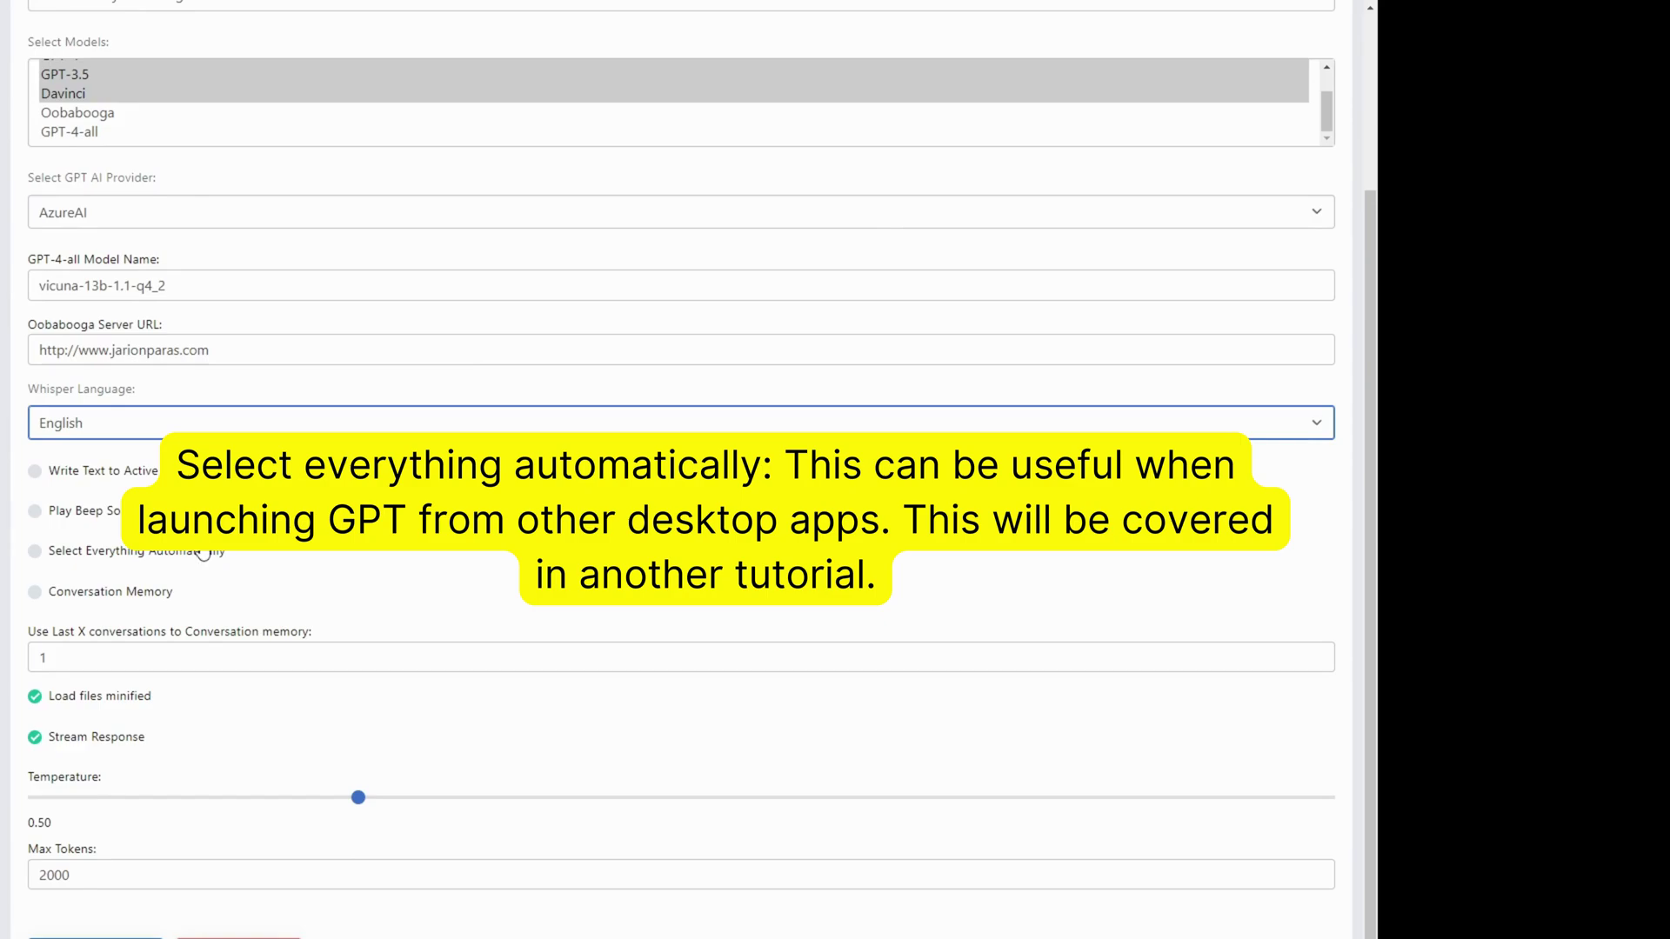
scroll(203, 554, "up", 2)
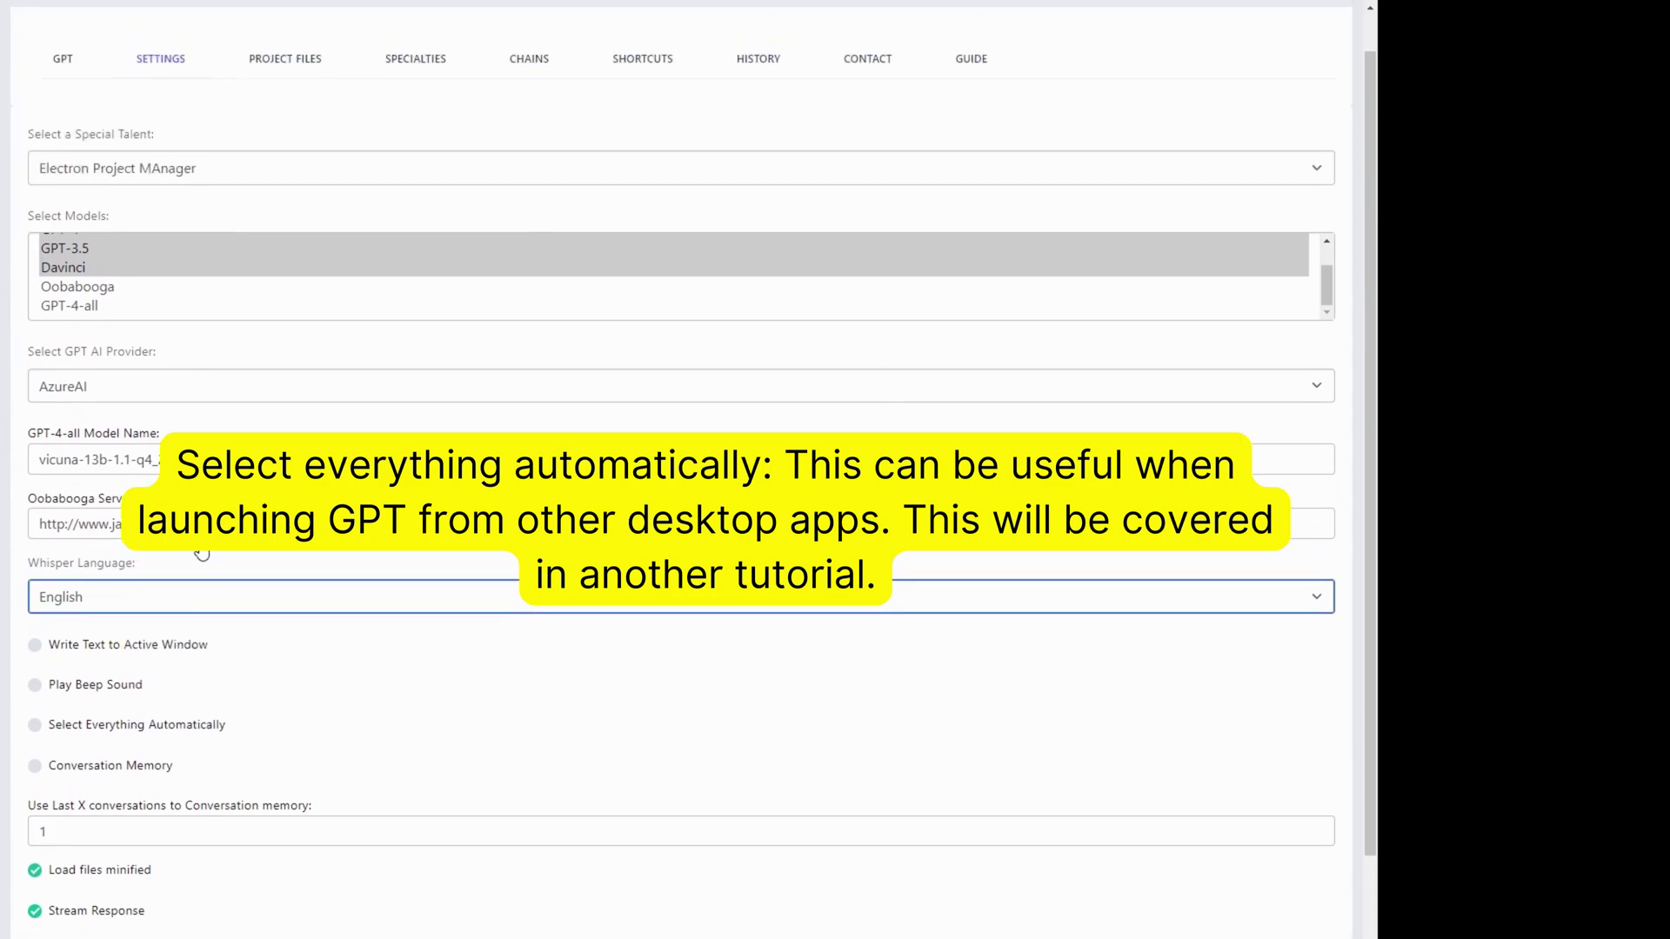
scroll(202, 560, "down", 2)
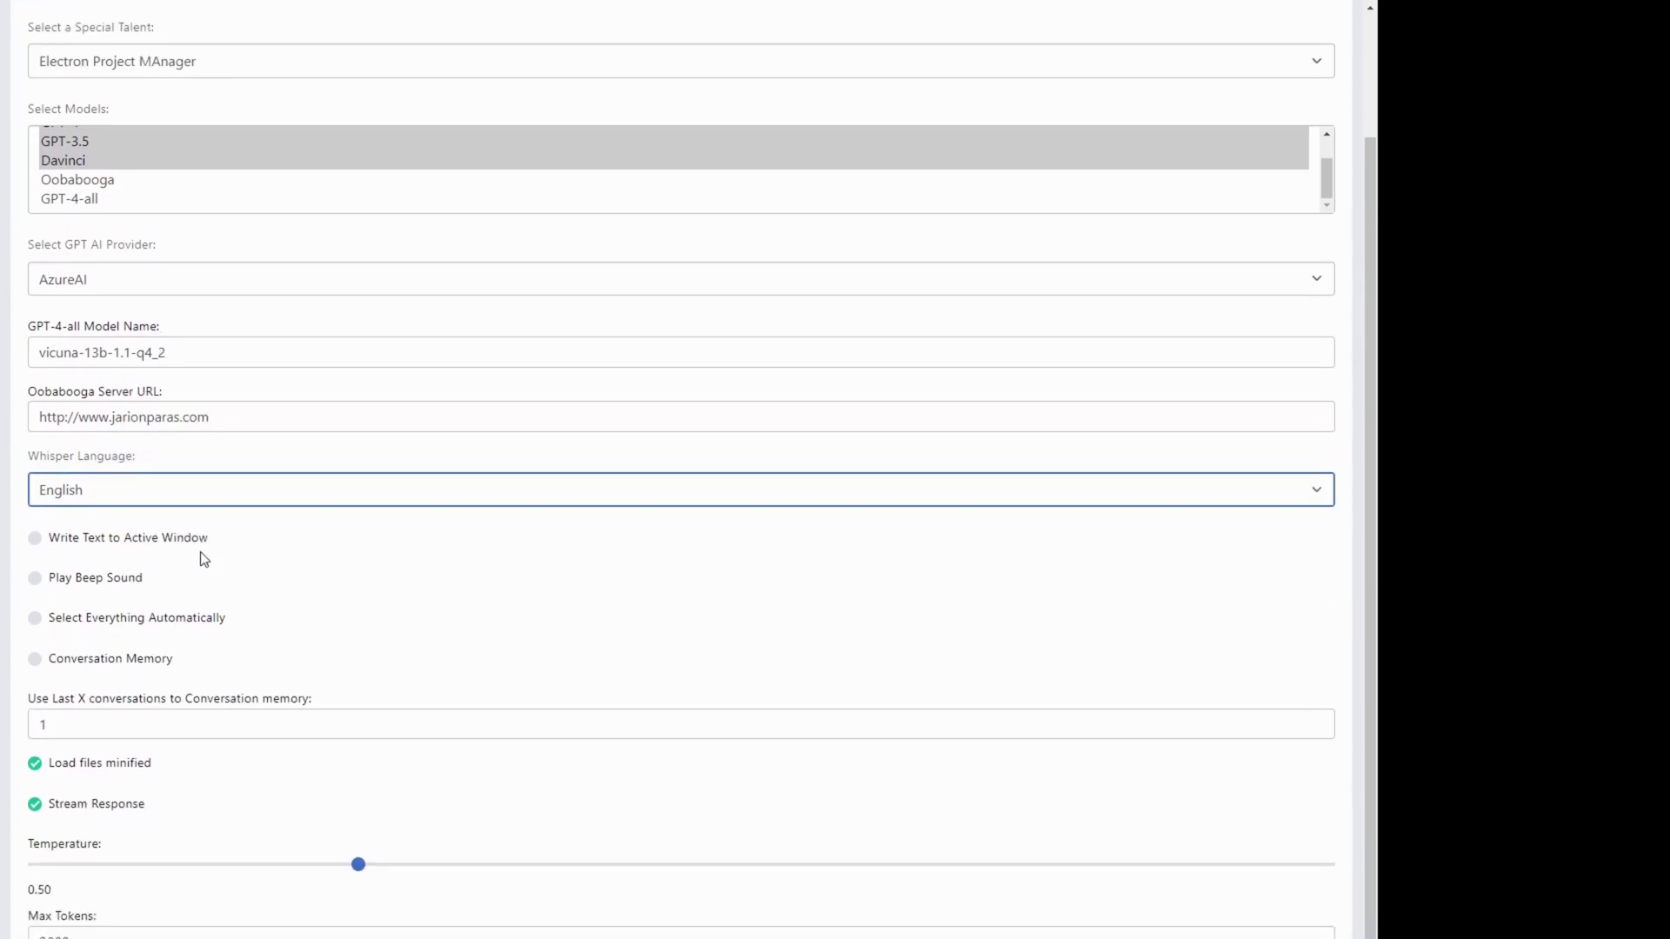
scroll(202, 559, "up", 2)
scroll(202, 559, "down", 2)
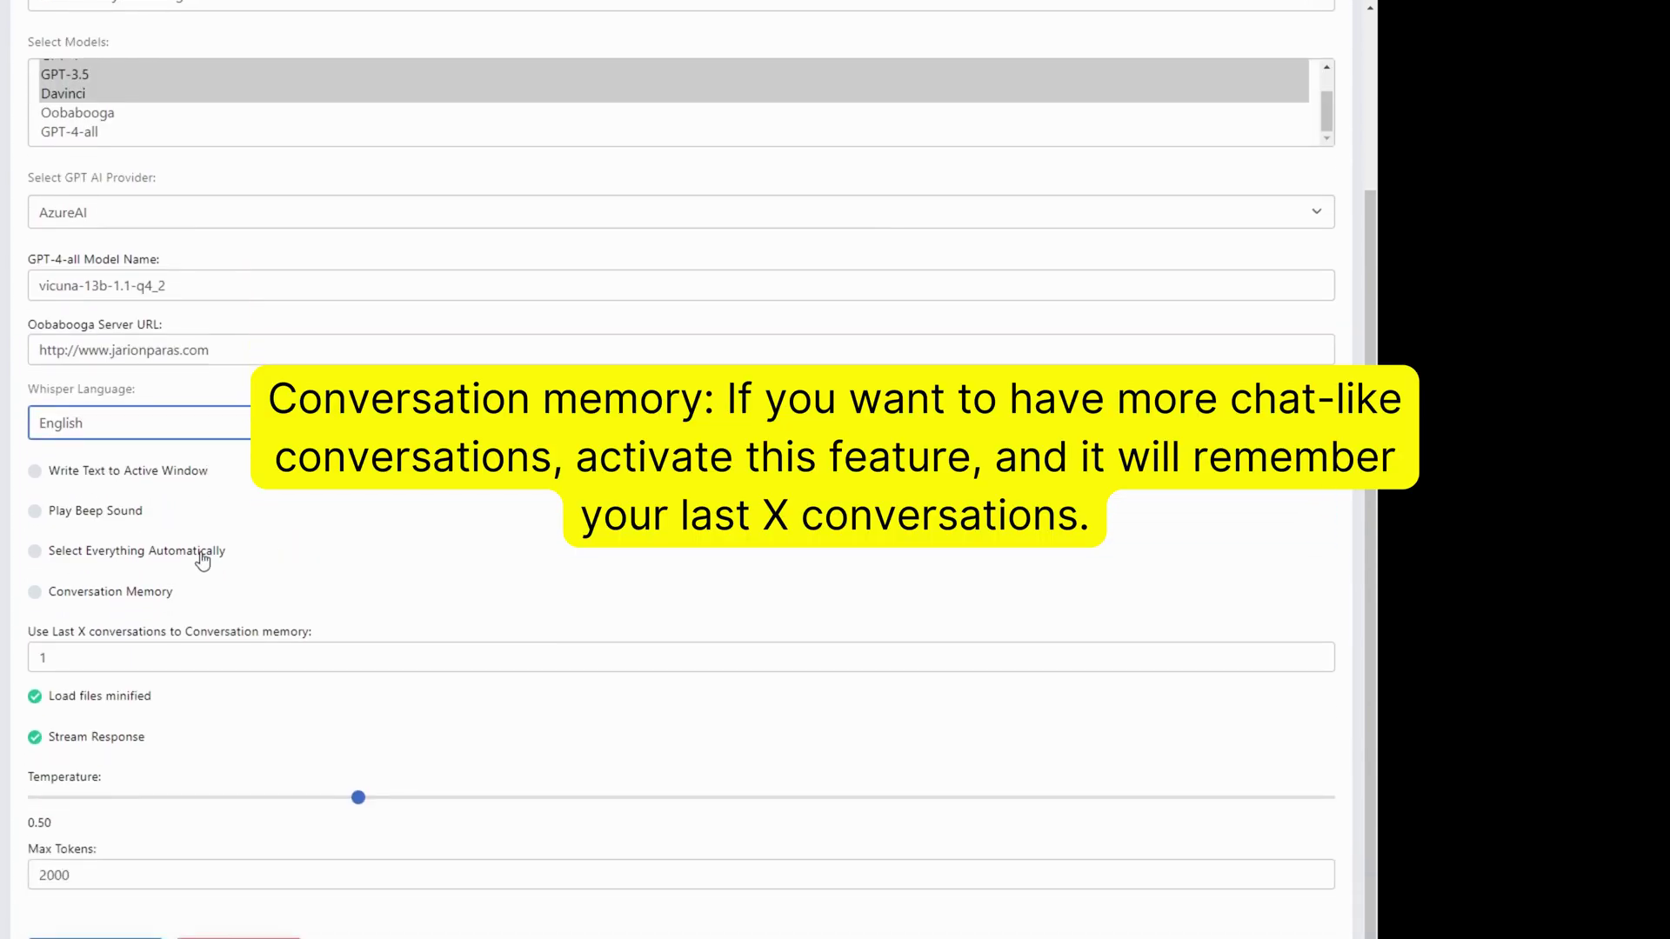
scroll(203, 551, "up", 2)
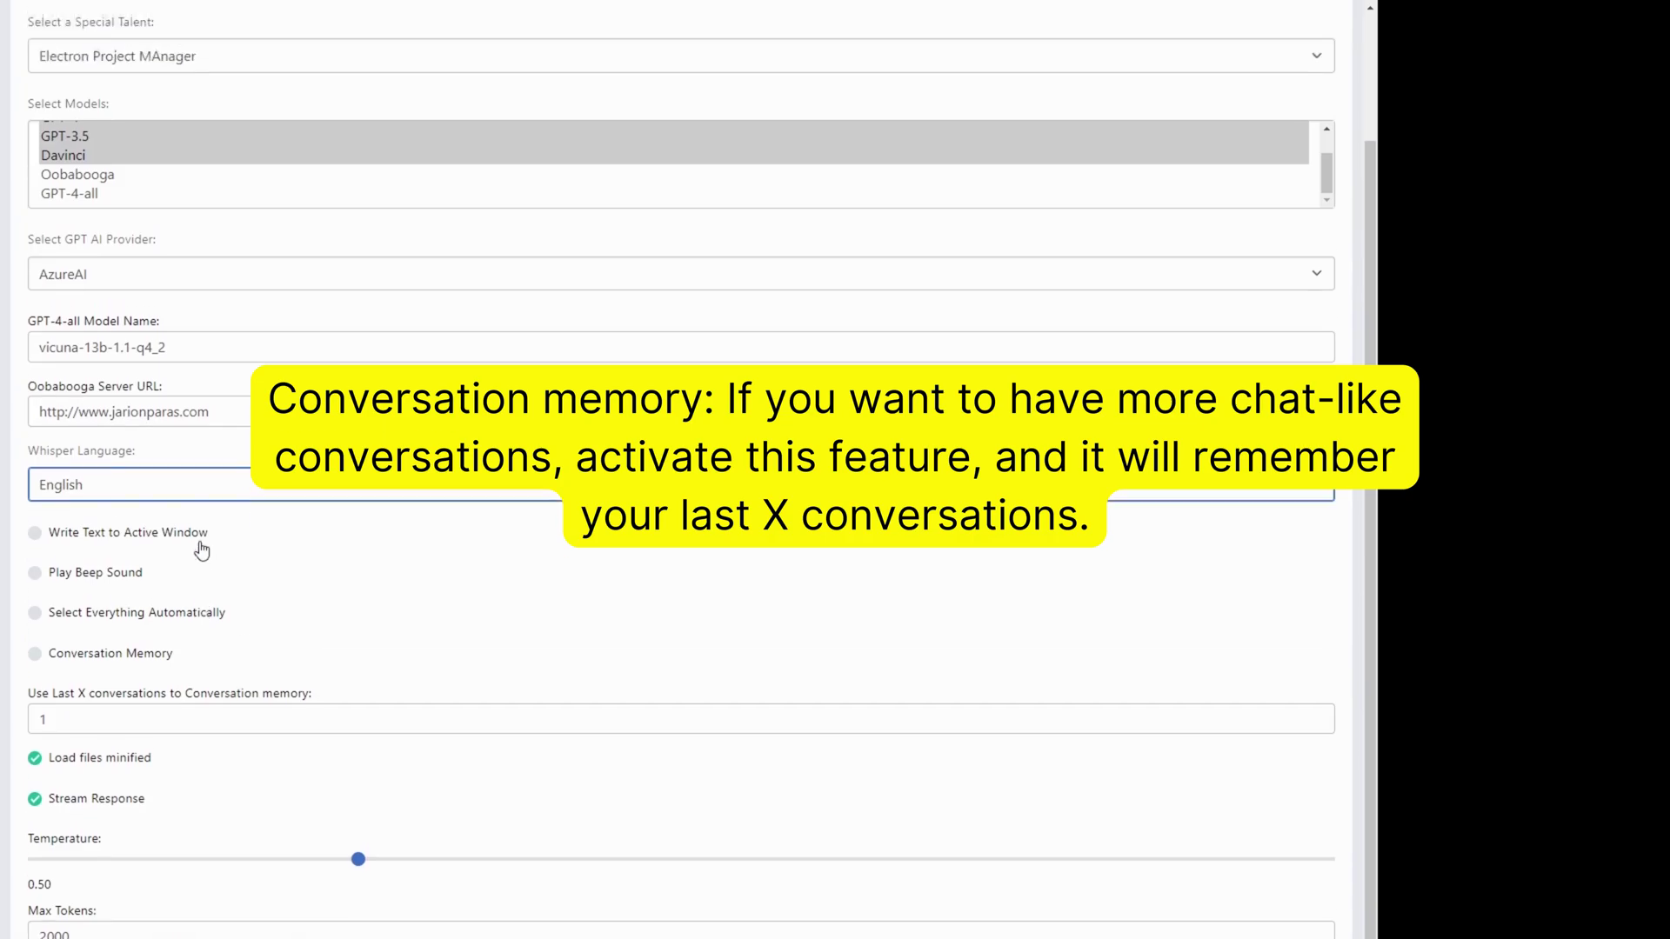
scroll(202, 561, "down", 2)
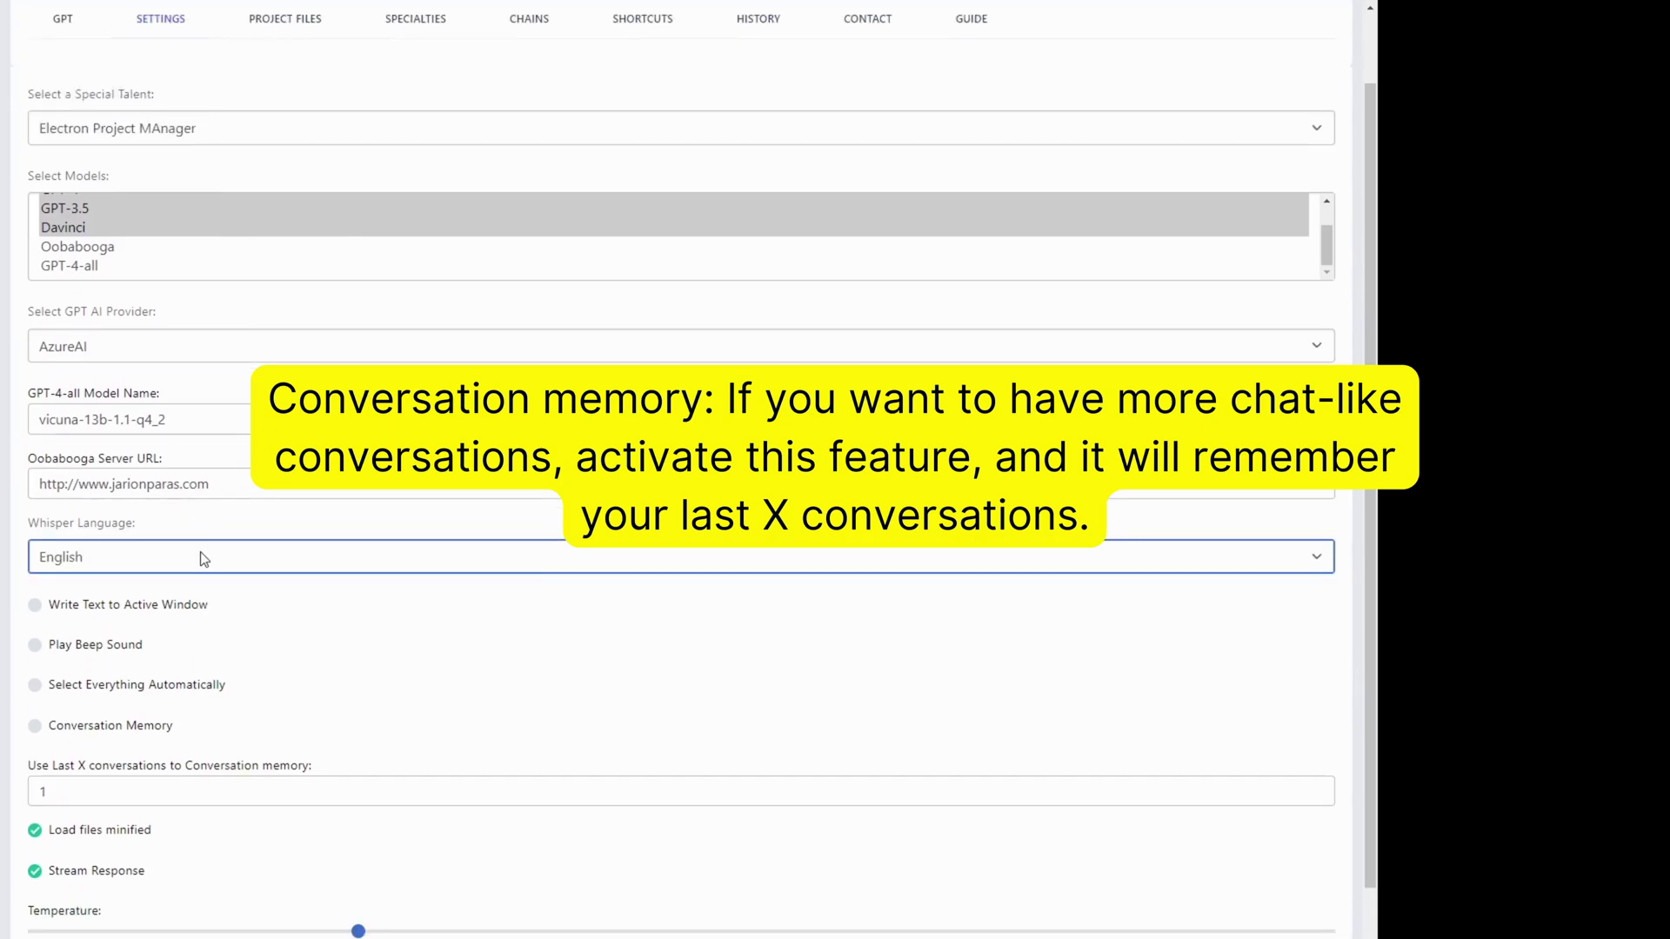
scroll(203, 561, "up", 2)
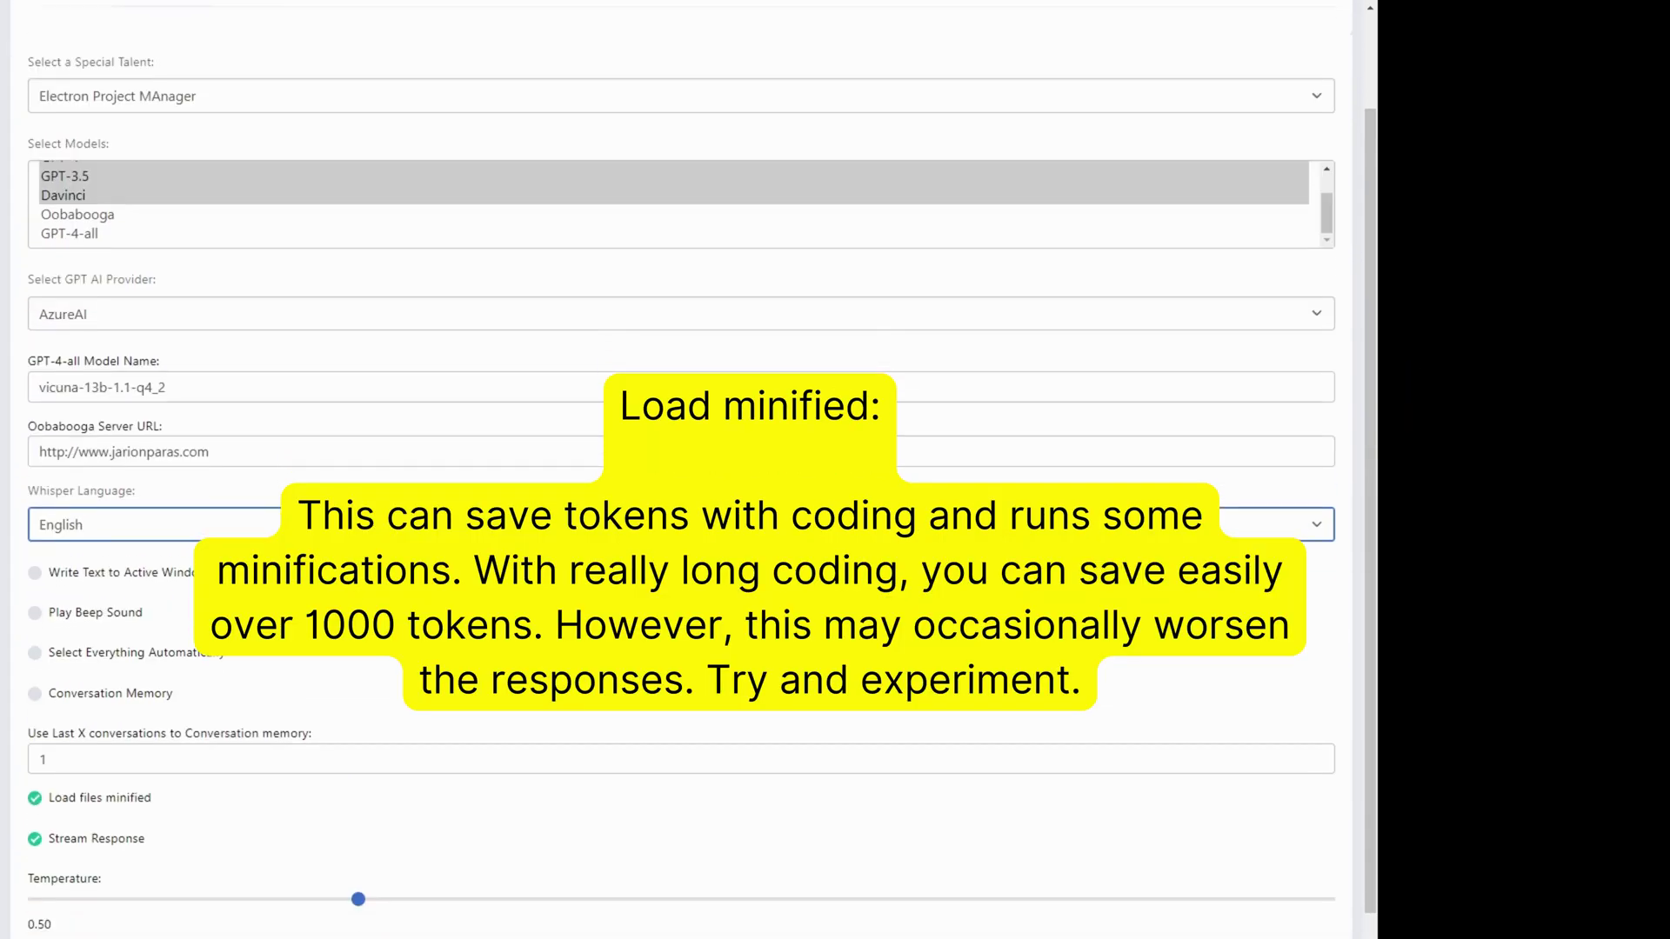
scroll(203, 561, "down", 2)
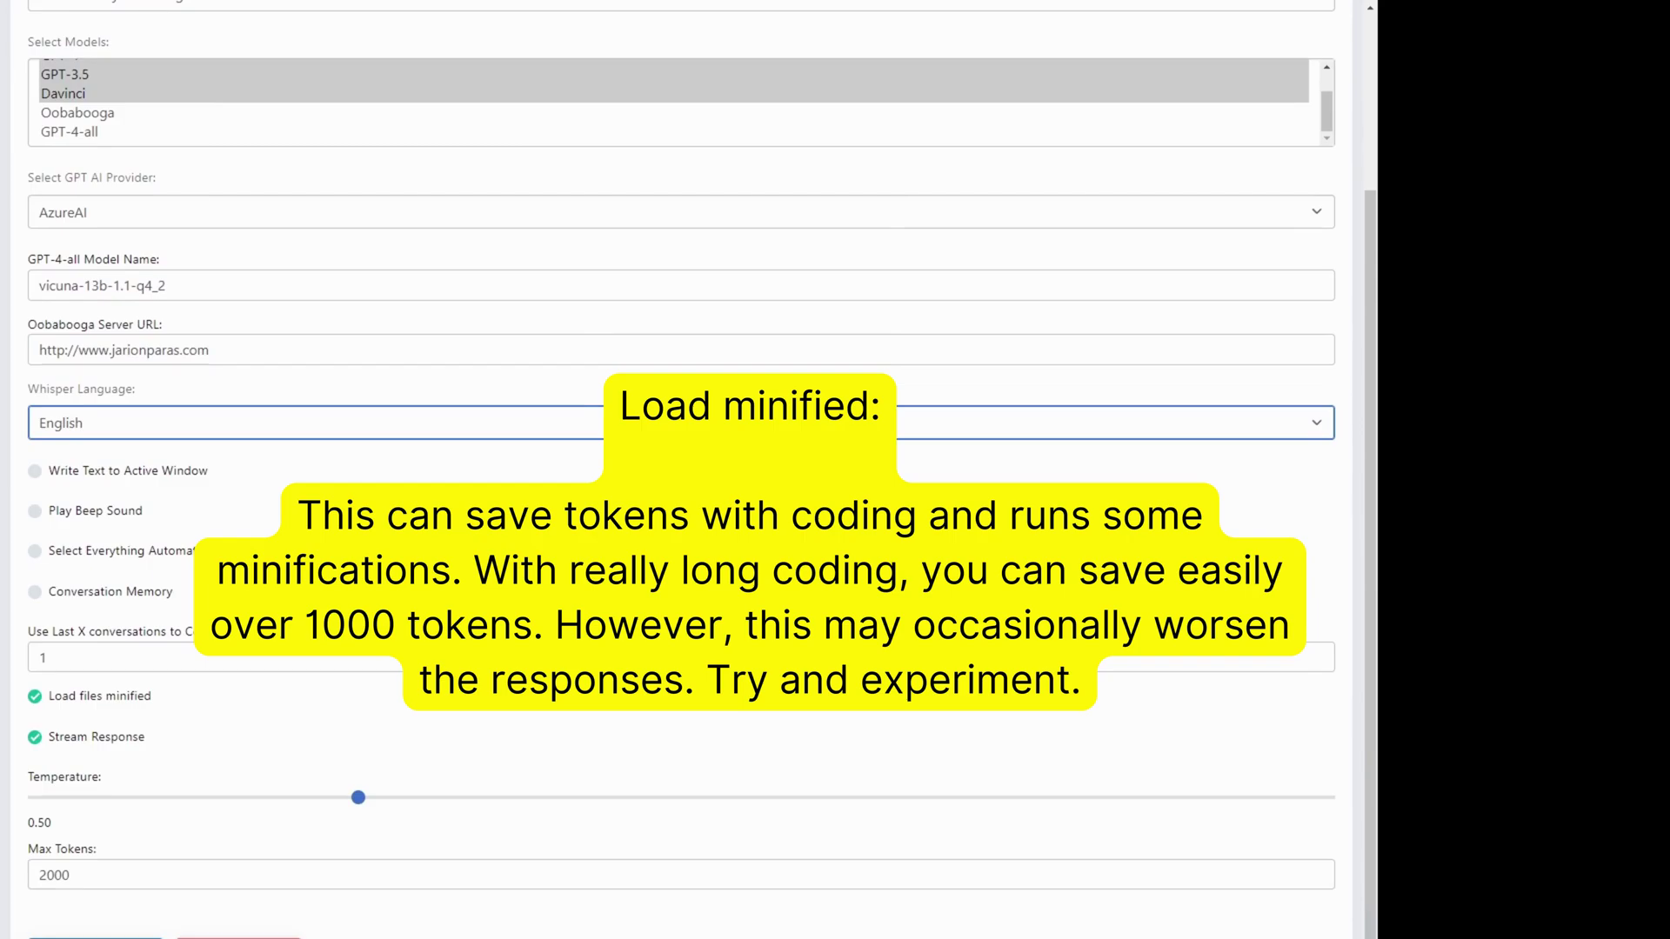
scroll(202, 561, "up", 2)
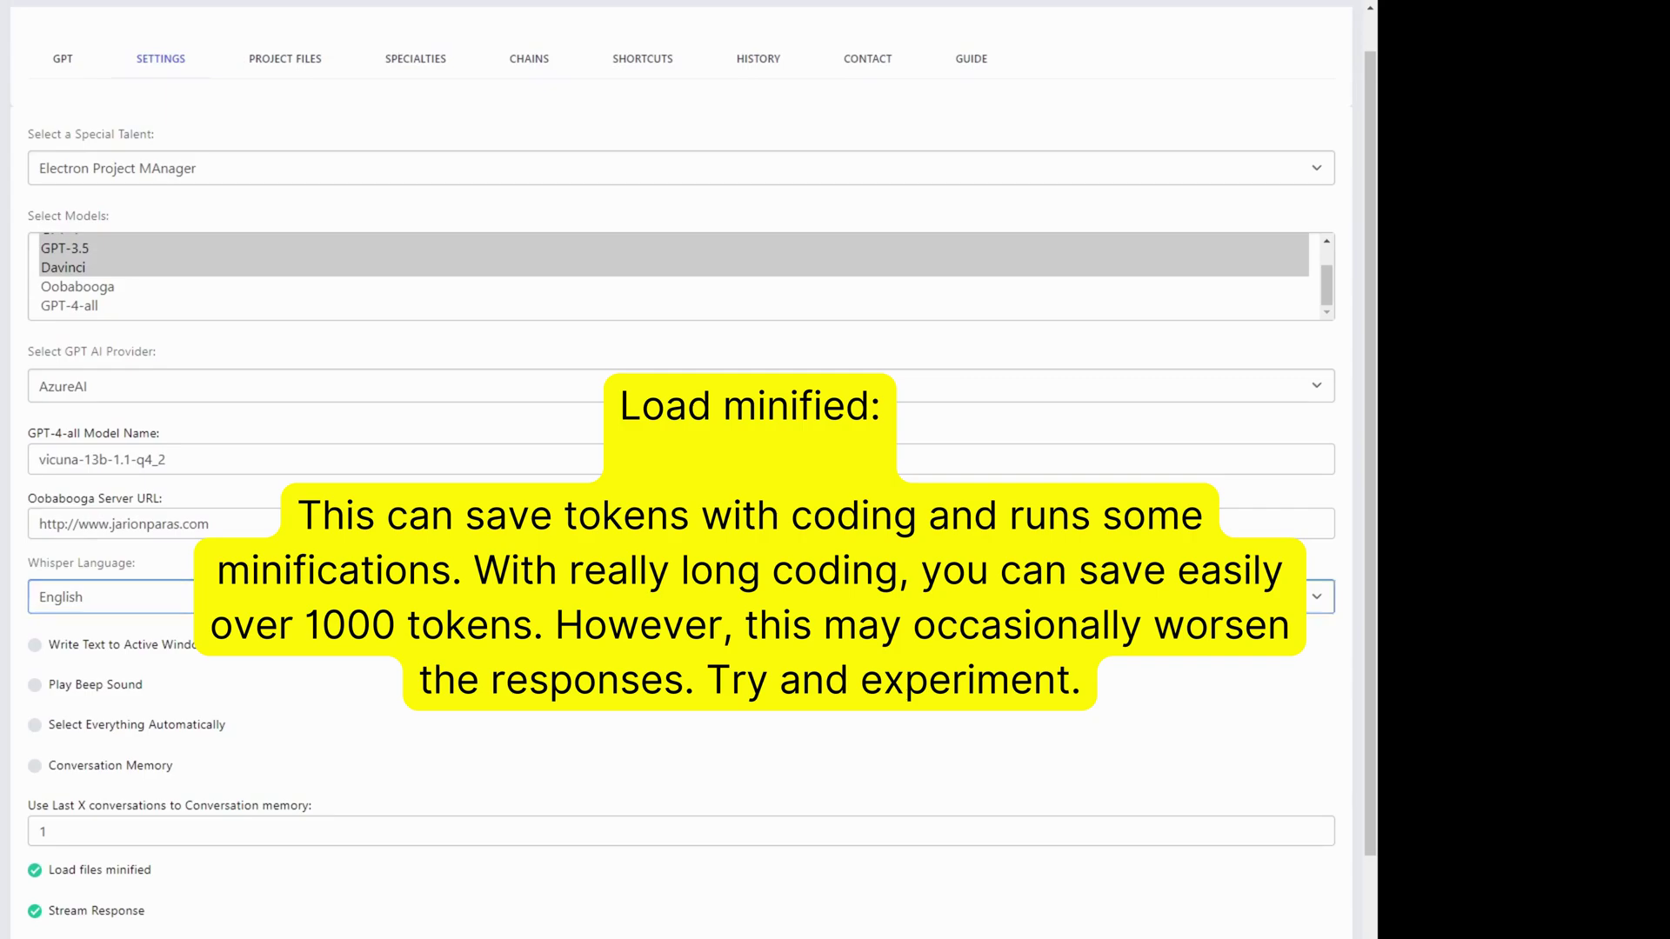
scroll(203, 561, "down", 2)
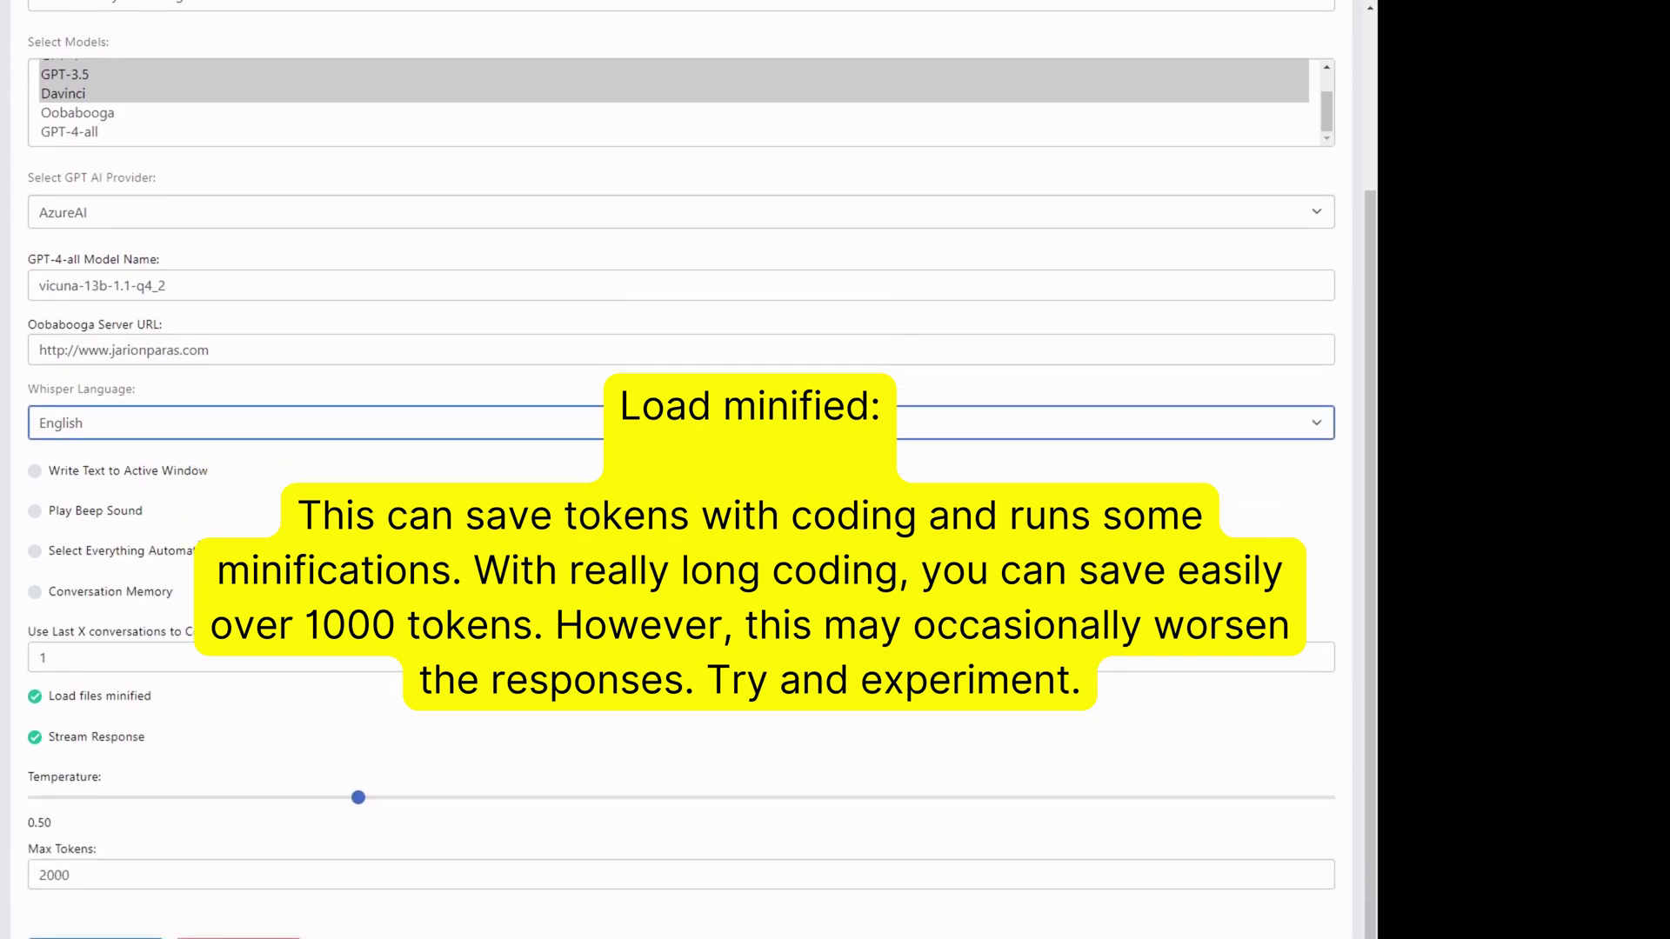
scroll(203, 561, "up", 2)
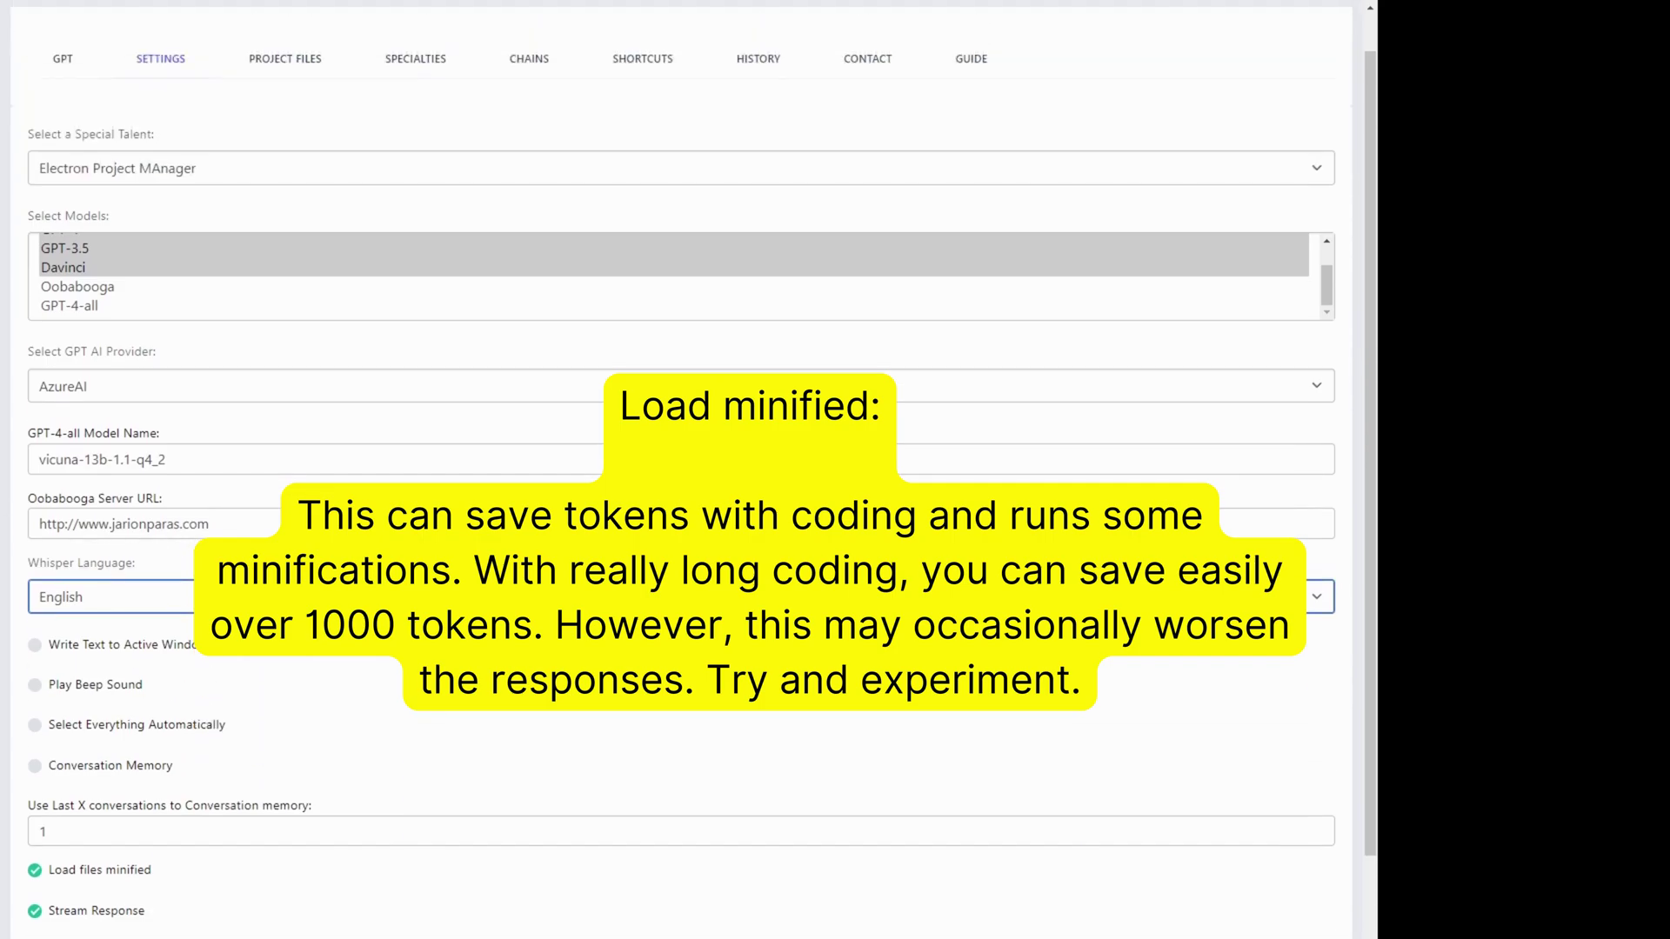
scroll(202, 562, "down", 2)
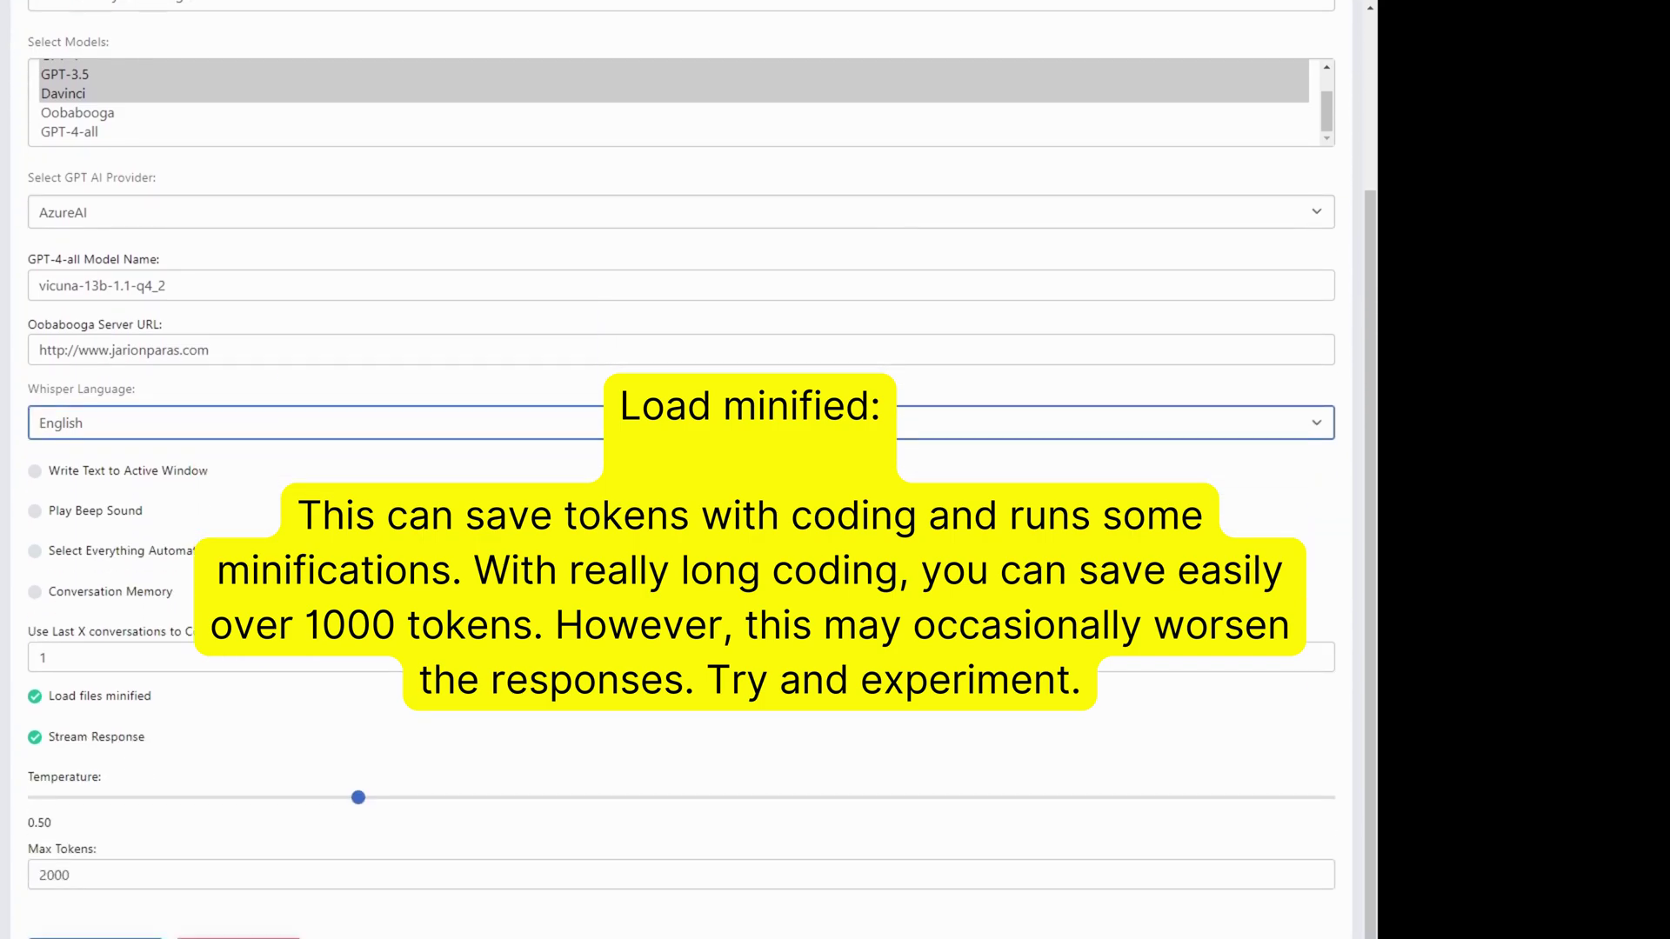
scroll(200, 551, "up", 2)
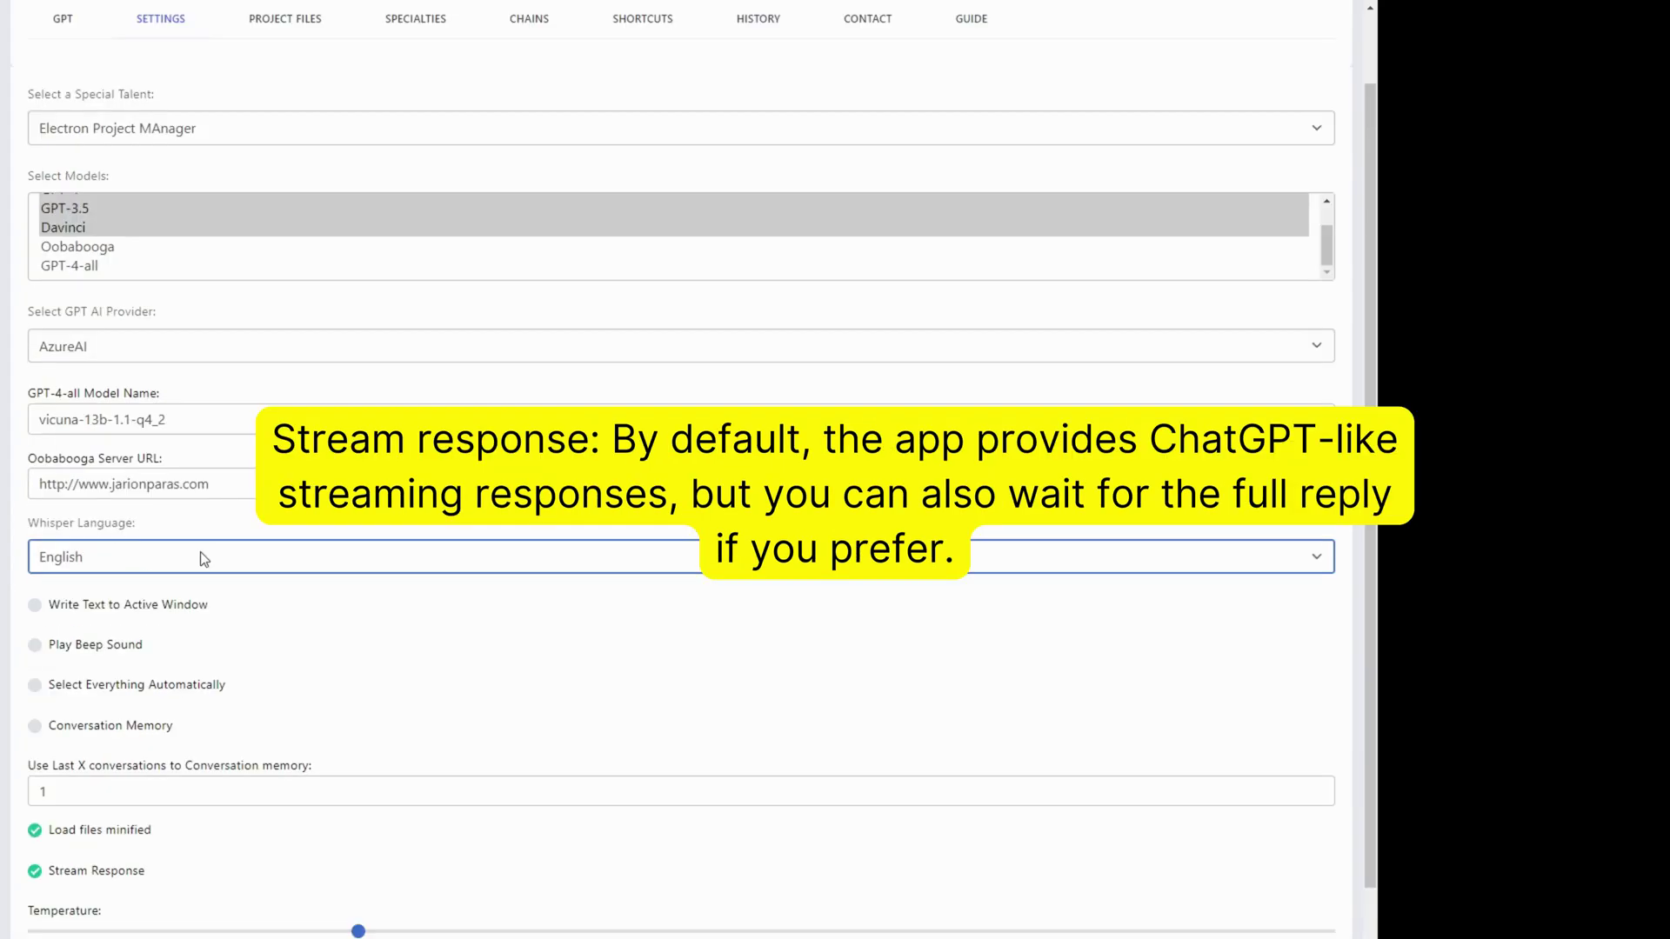
scroll(200, 551, "down", 2)
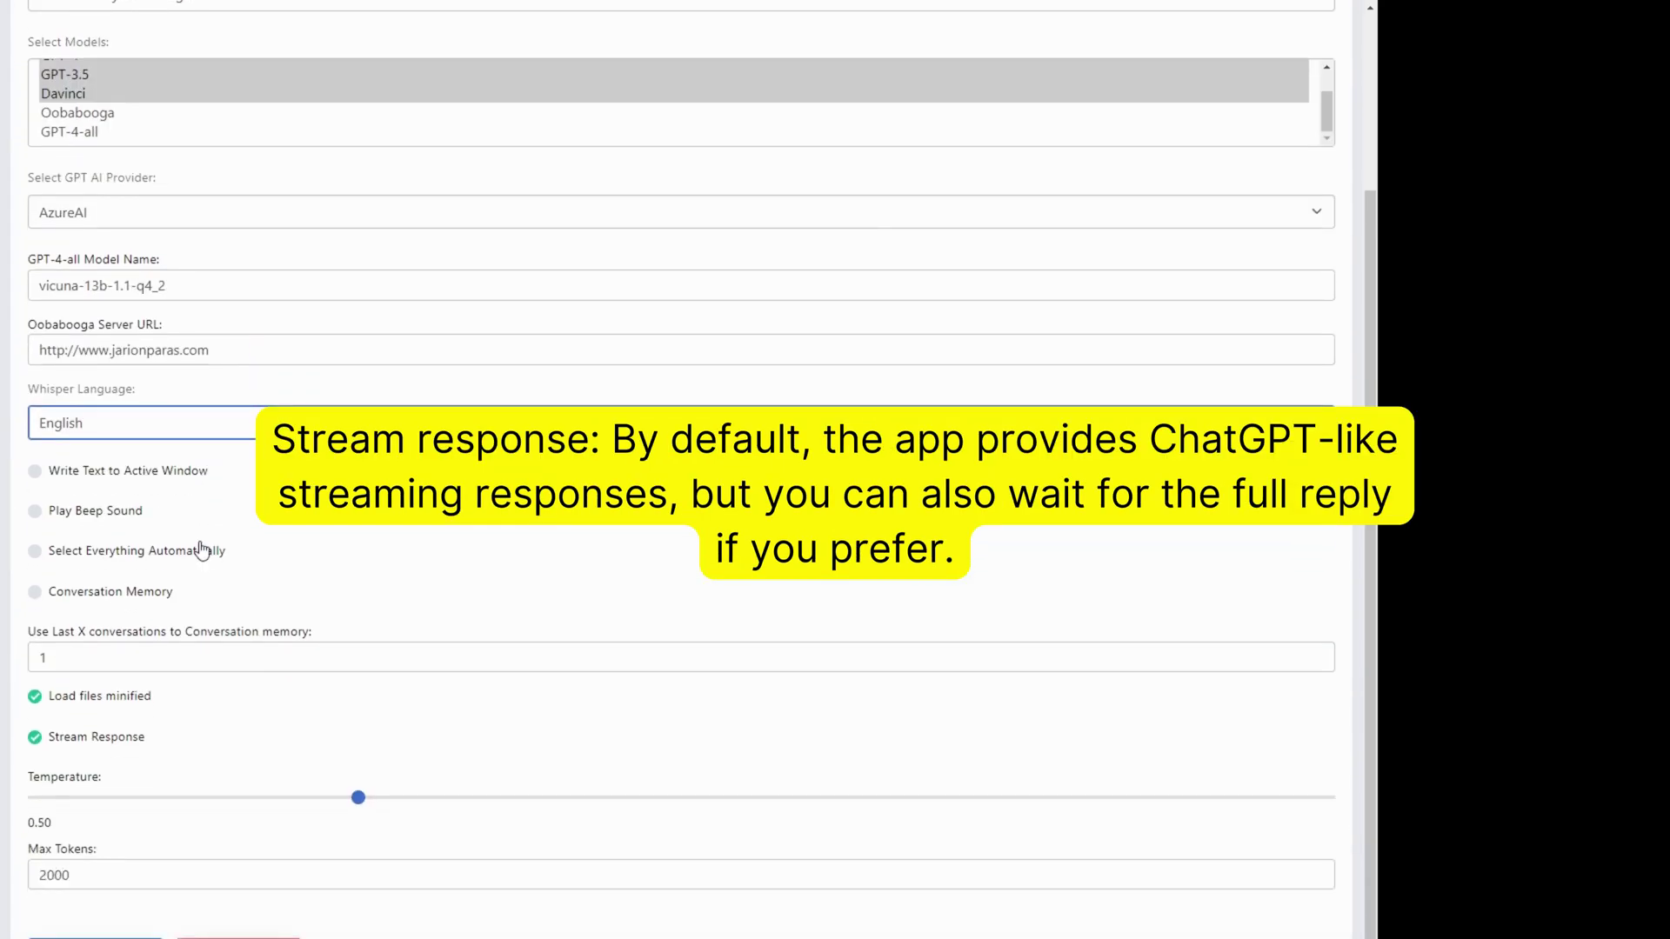
scroll(202, 550, "up", 2)
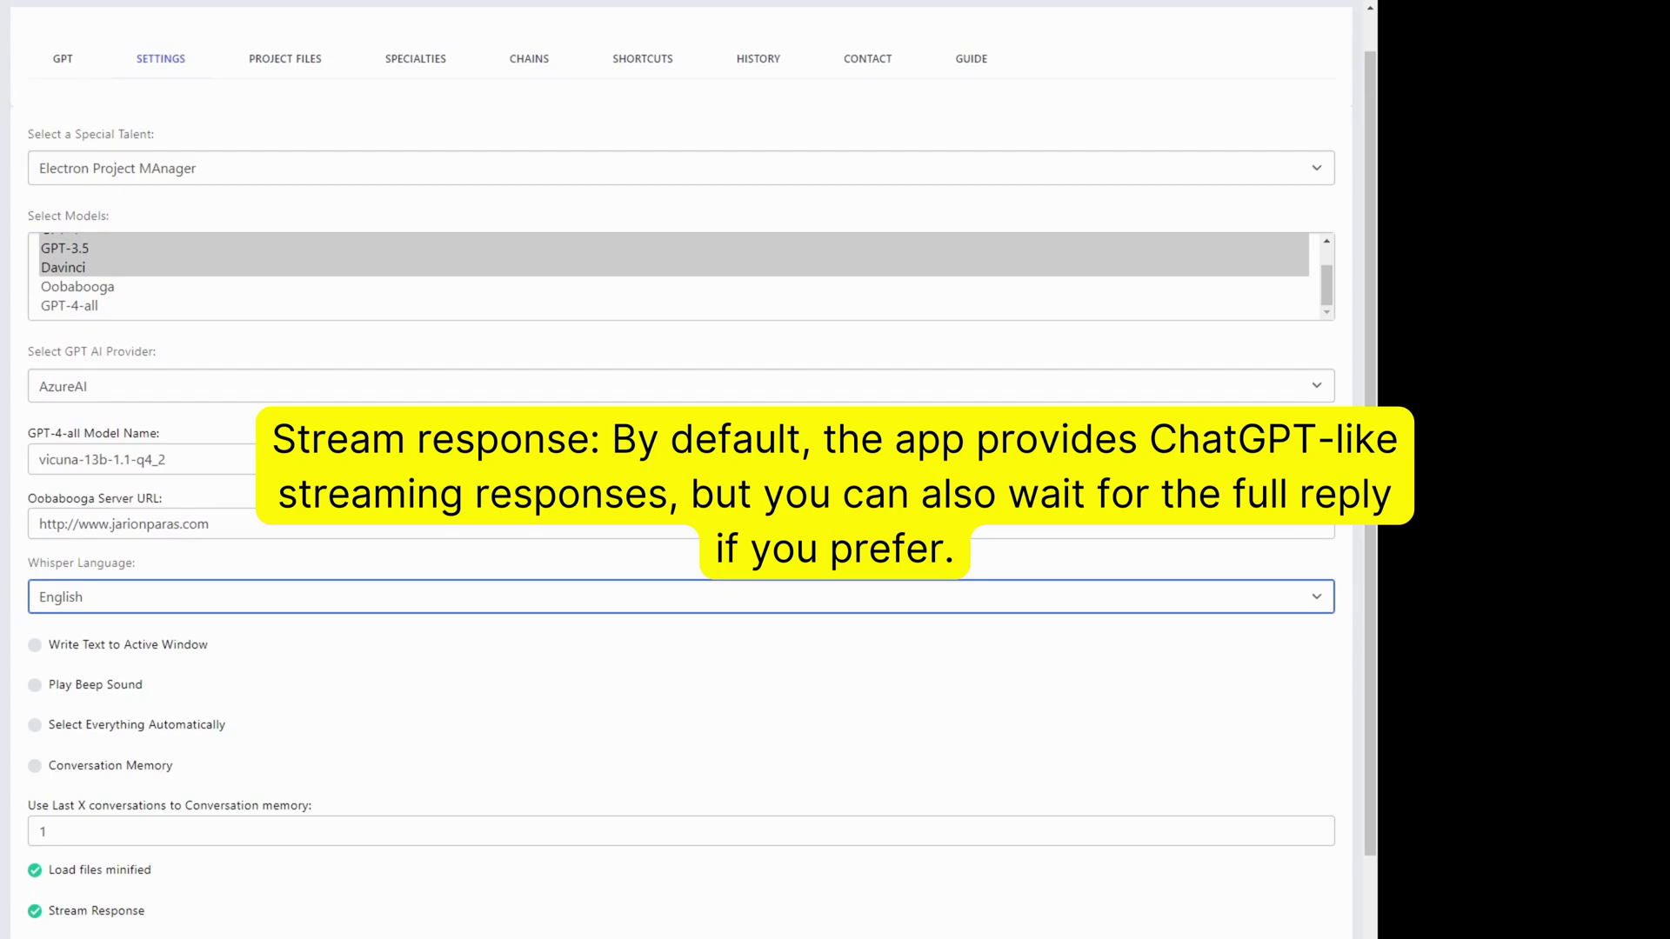
scroll(203, 557, "down", 2)
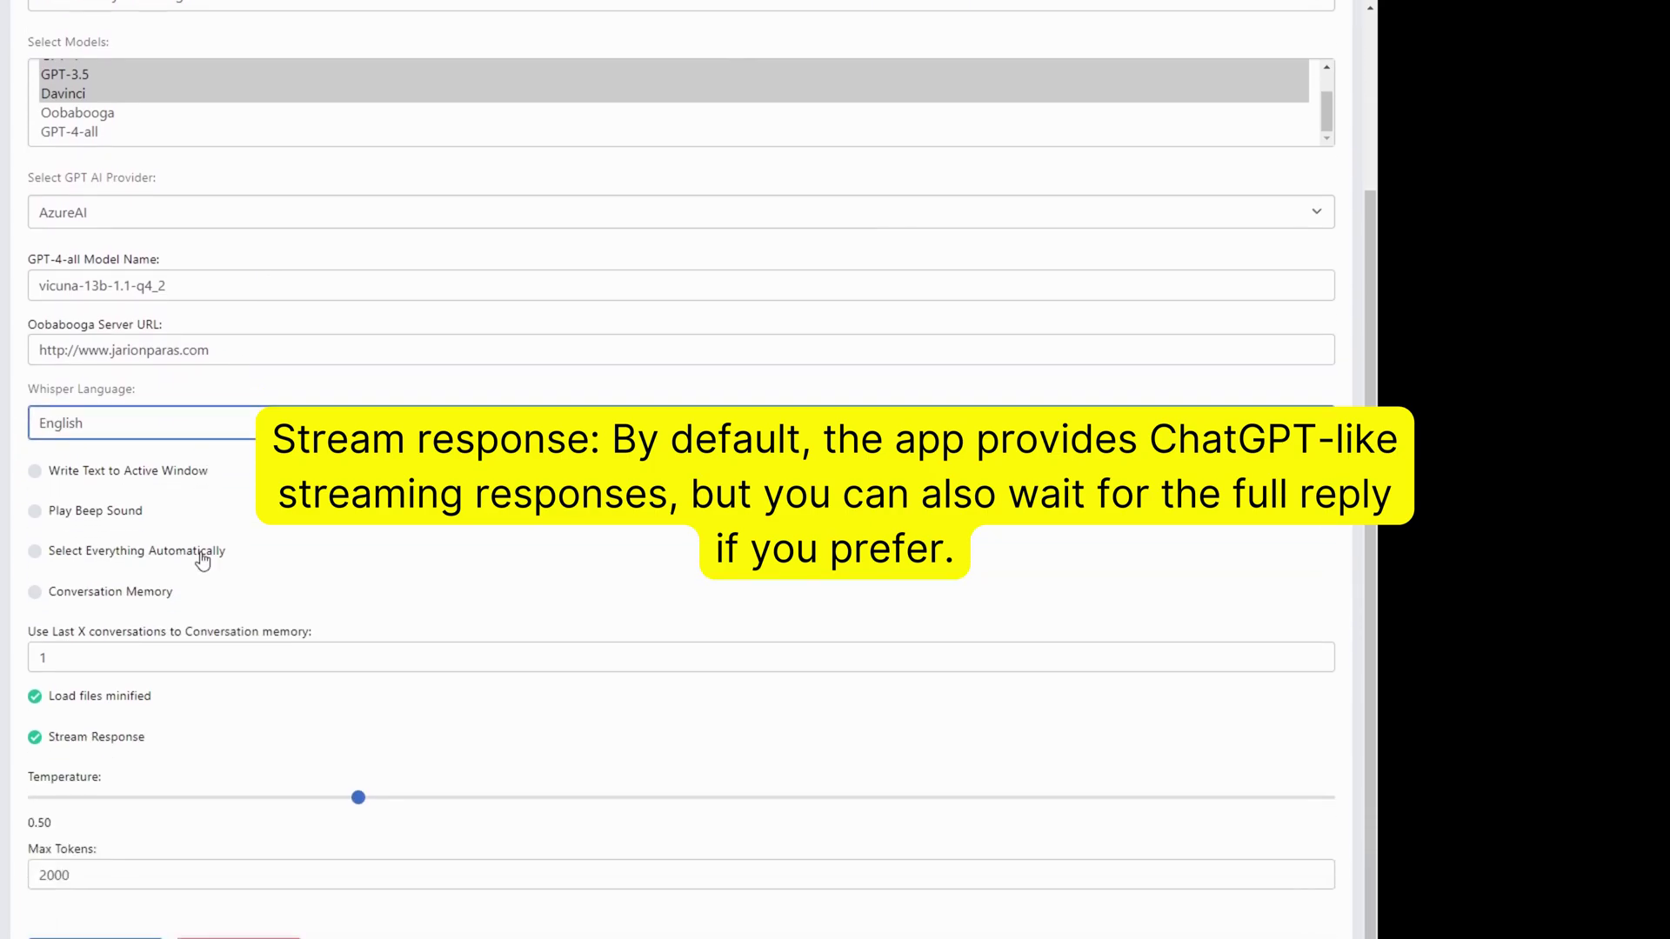
scroll(203, 559, "up", 2)
scroll(203, 559, "down", 2)
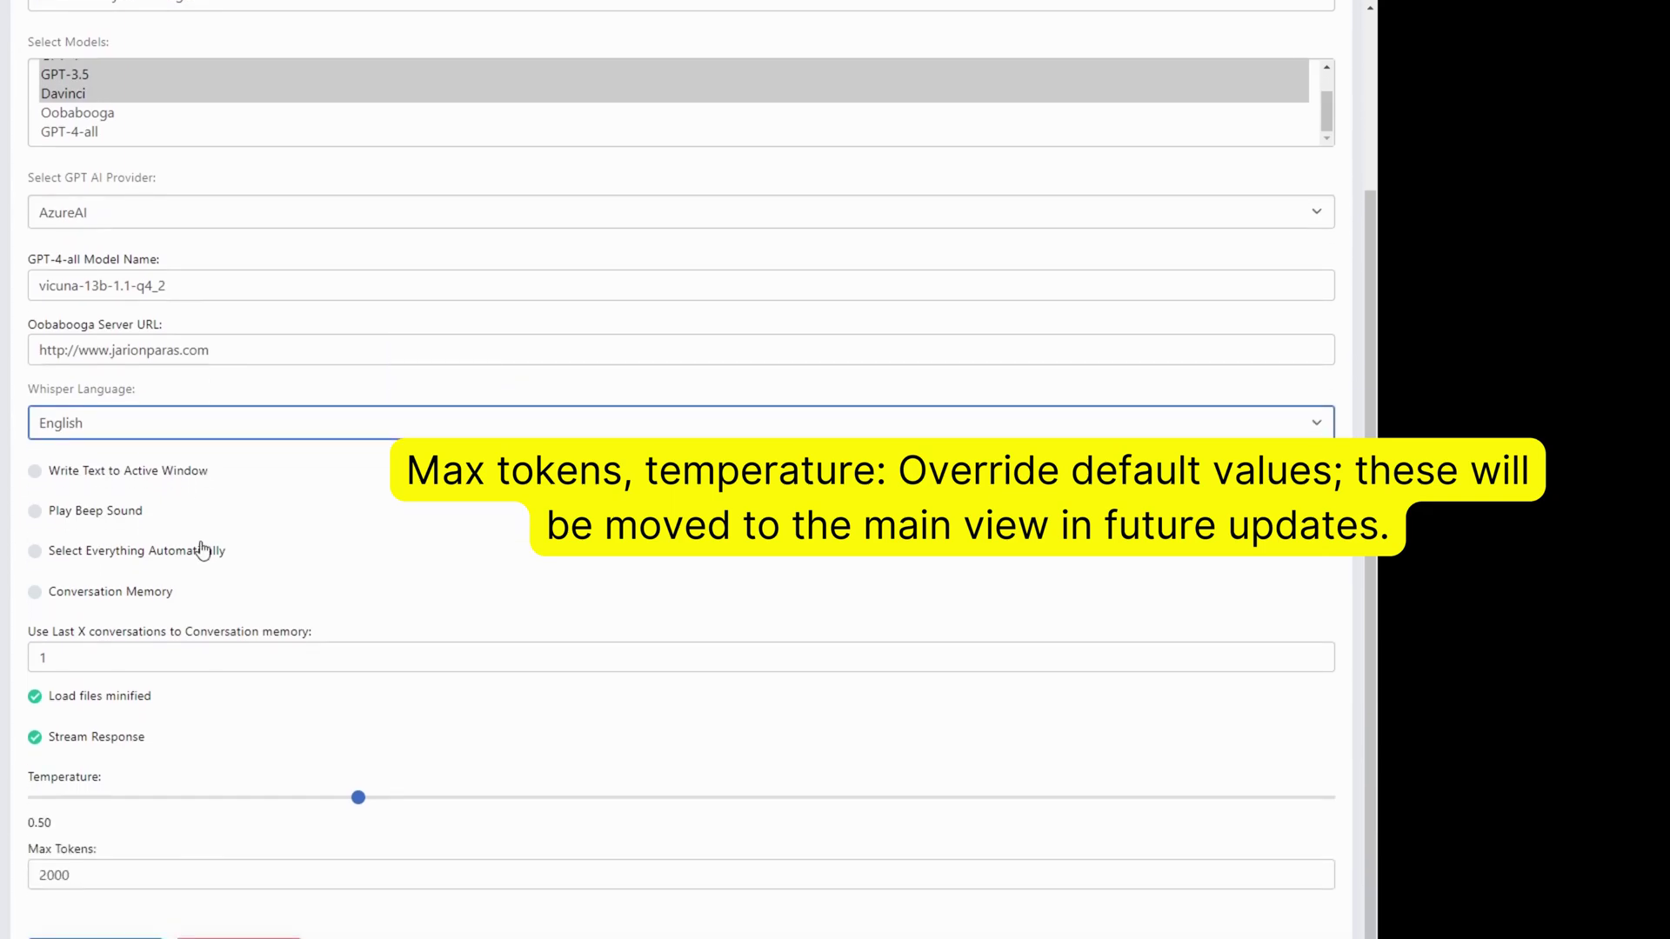
scroll(201, 550, "up", 2)
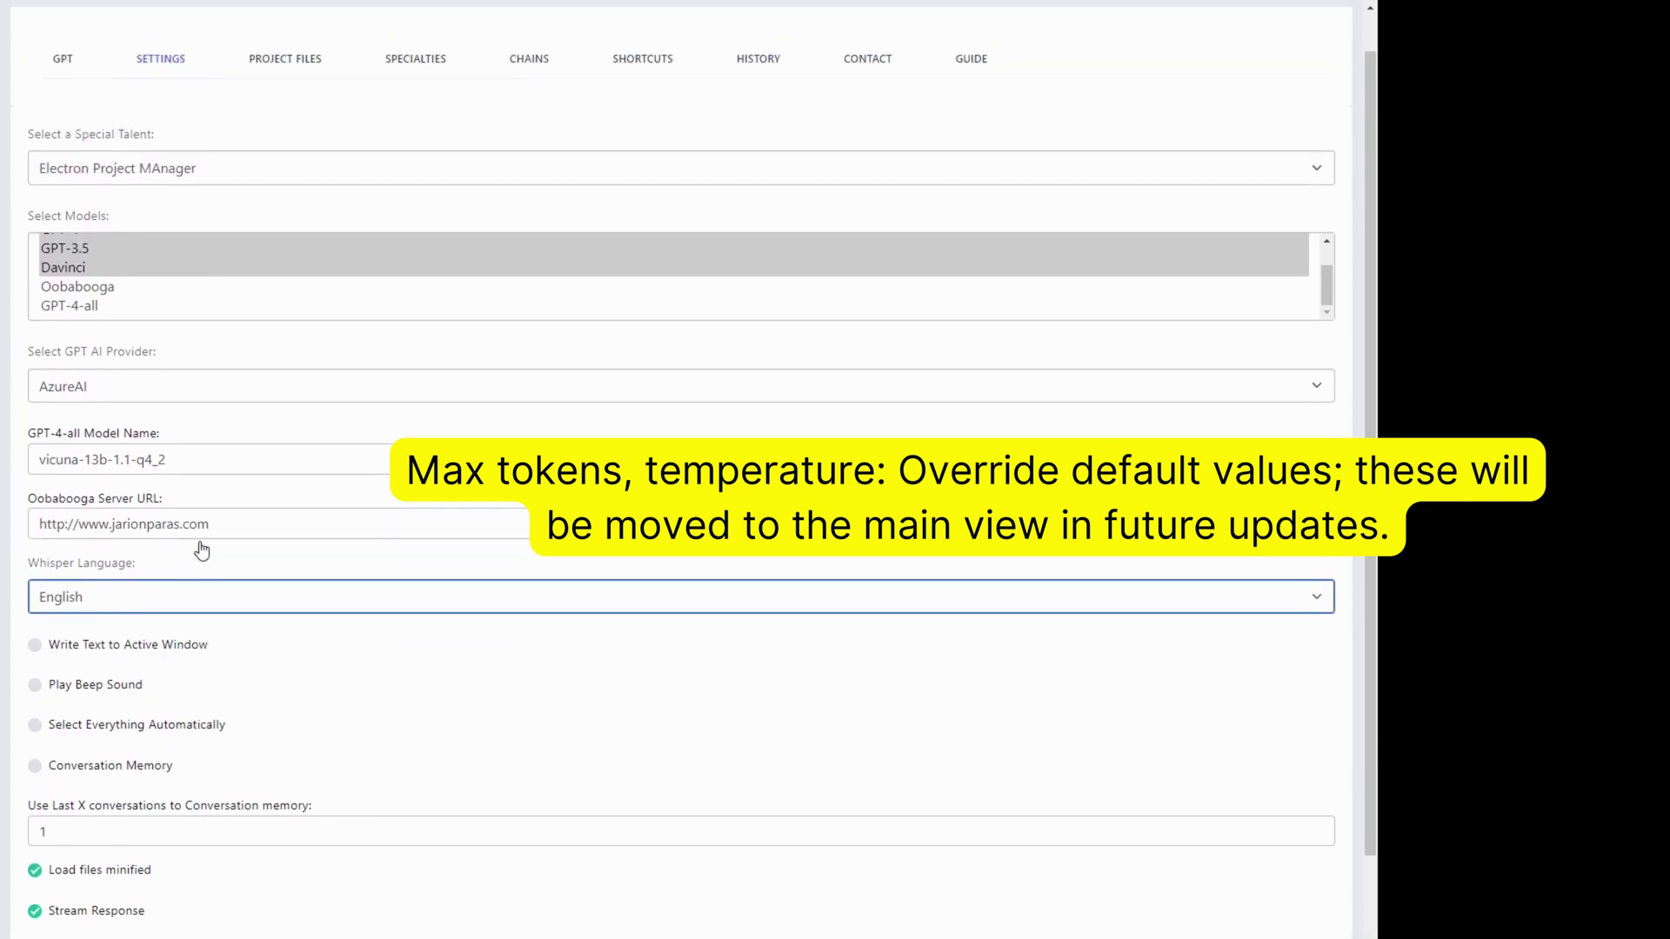
scroll(201, 560, "down", 4)
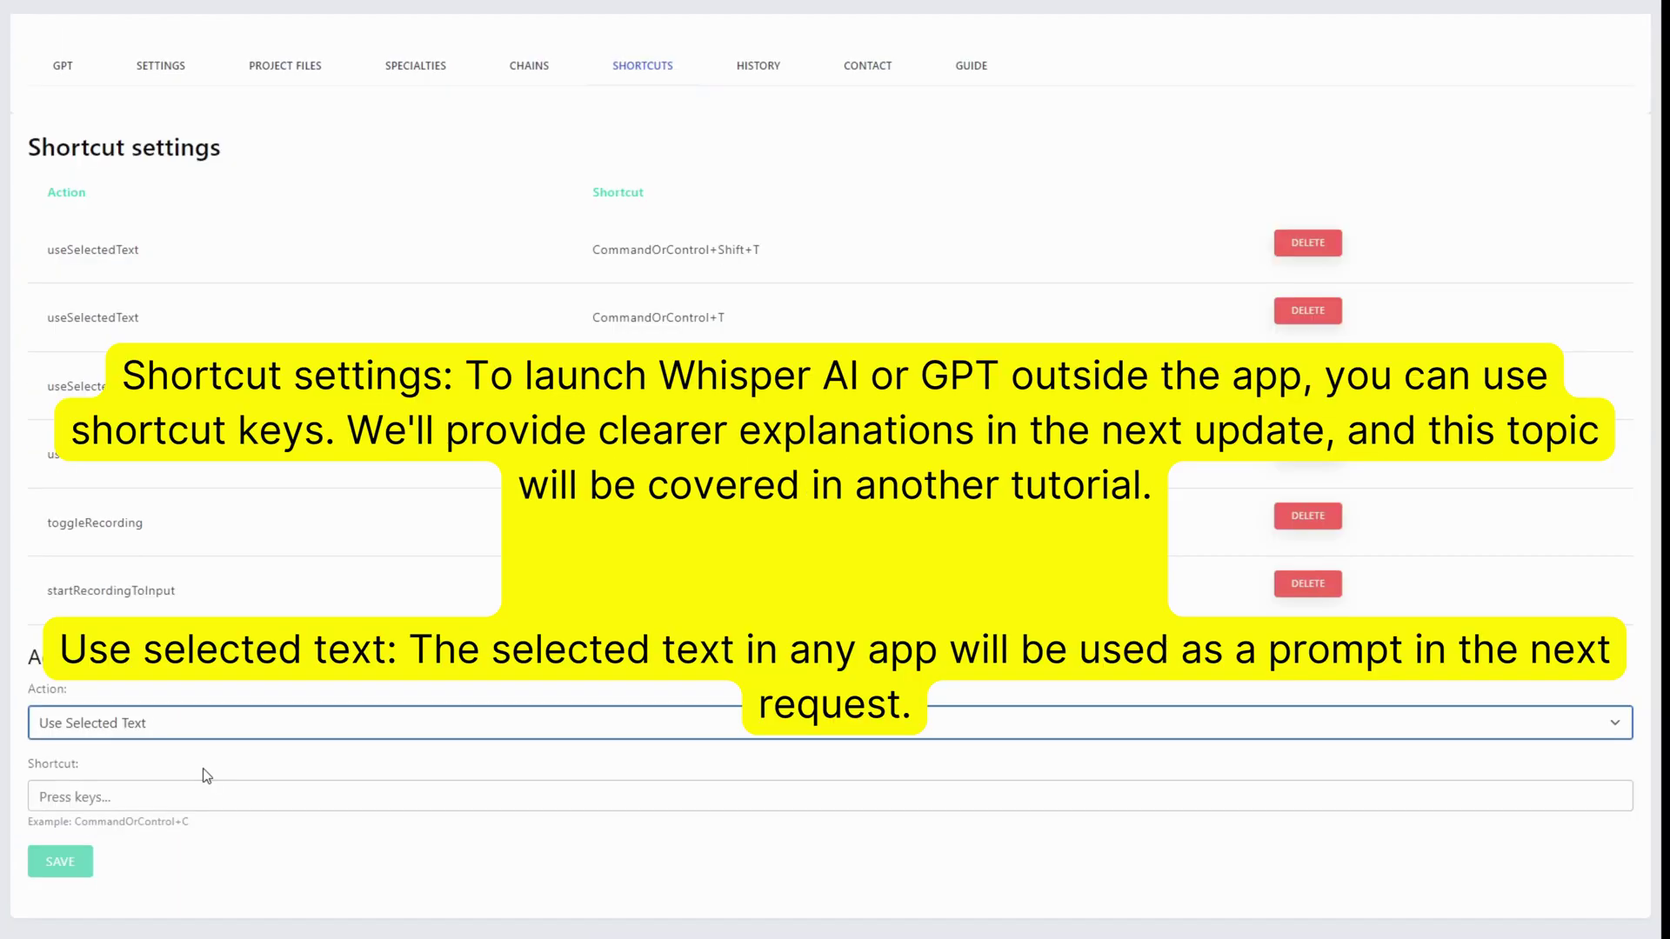
Step: Assign F6 to the Toggle Recording action and save the shortcut
left_click(201, 775)
left_click(191, 793)
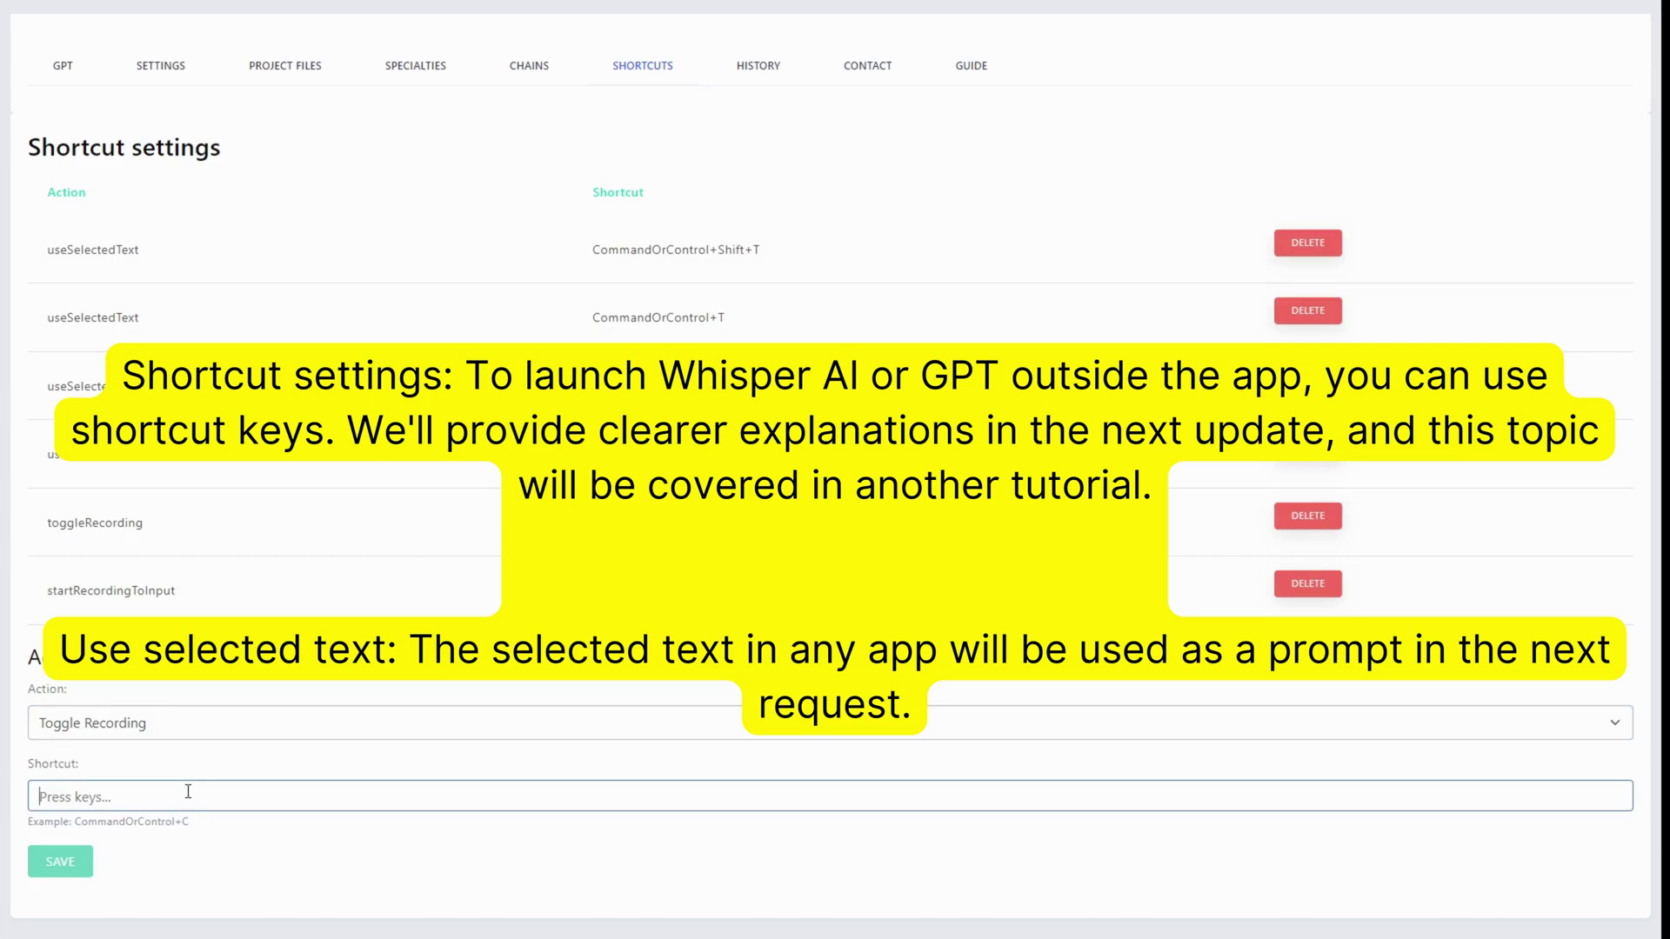
key("F6")
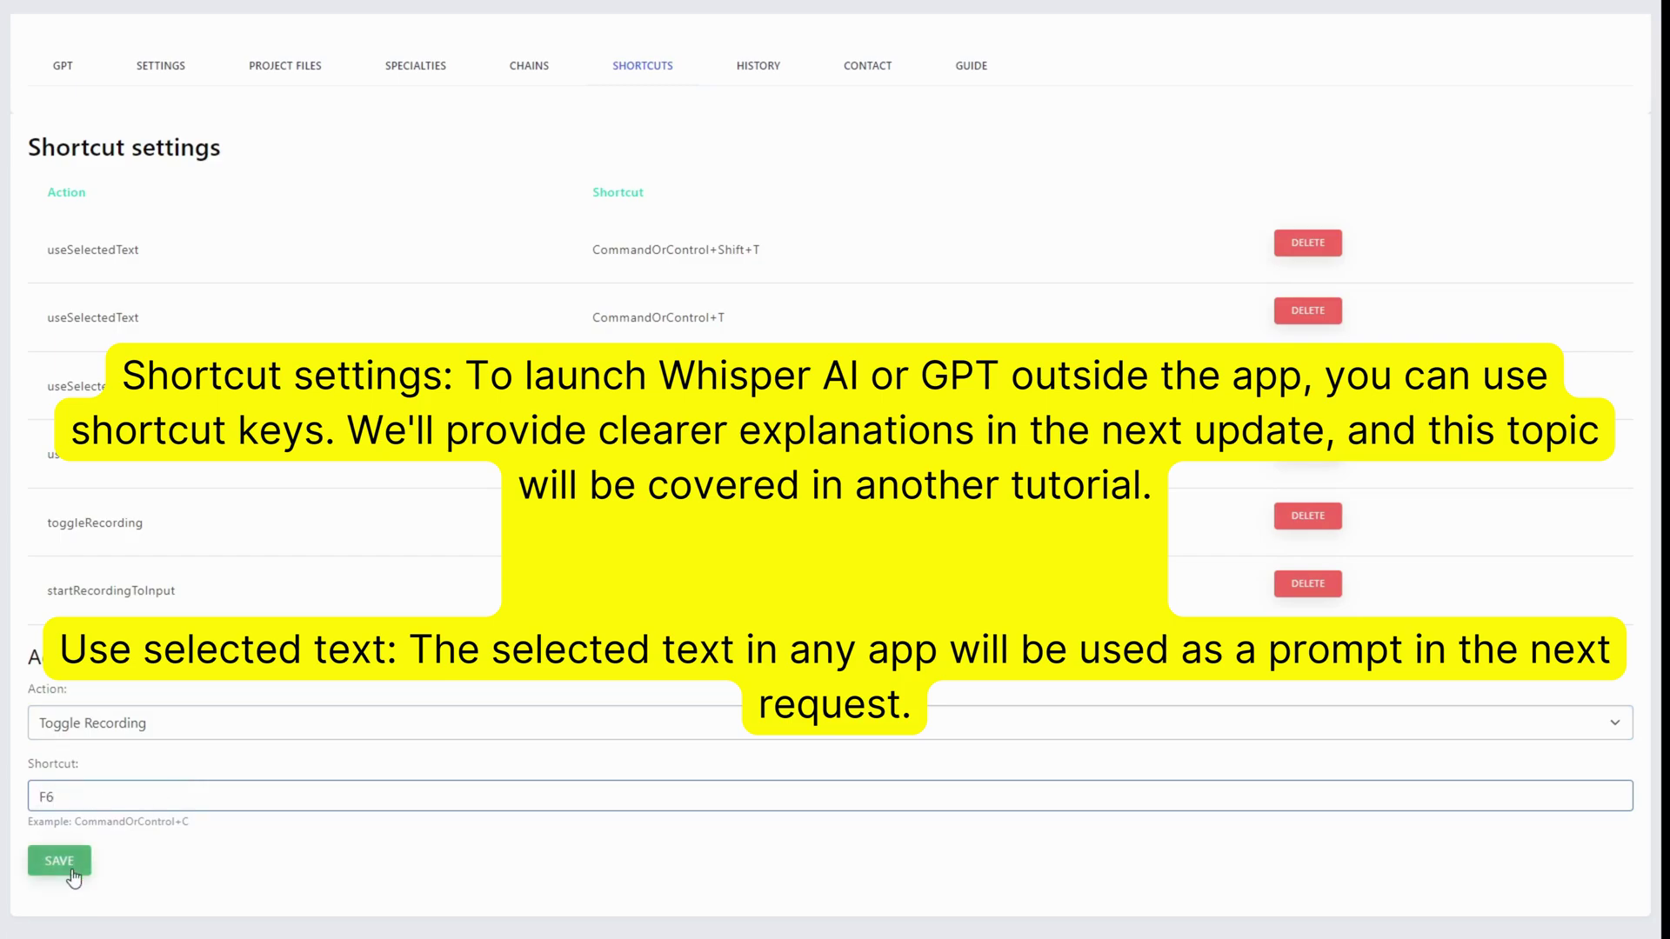
left_click(71, 870)
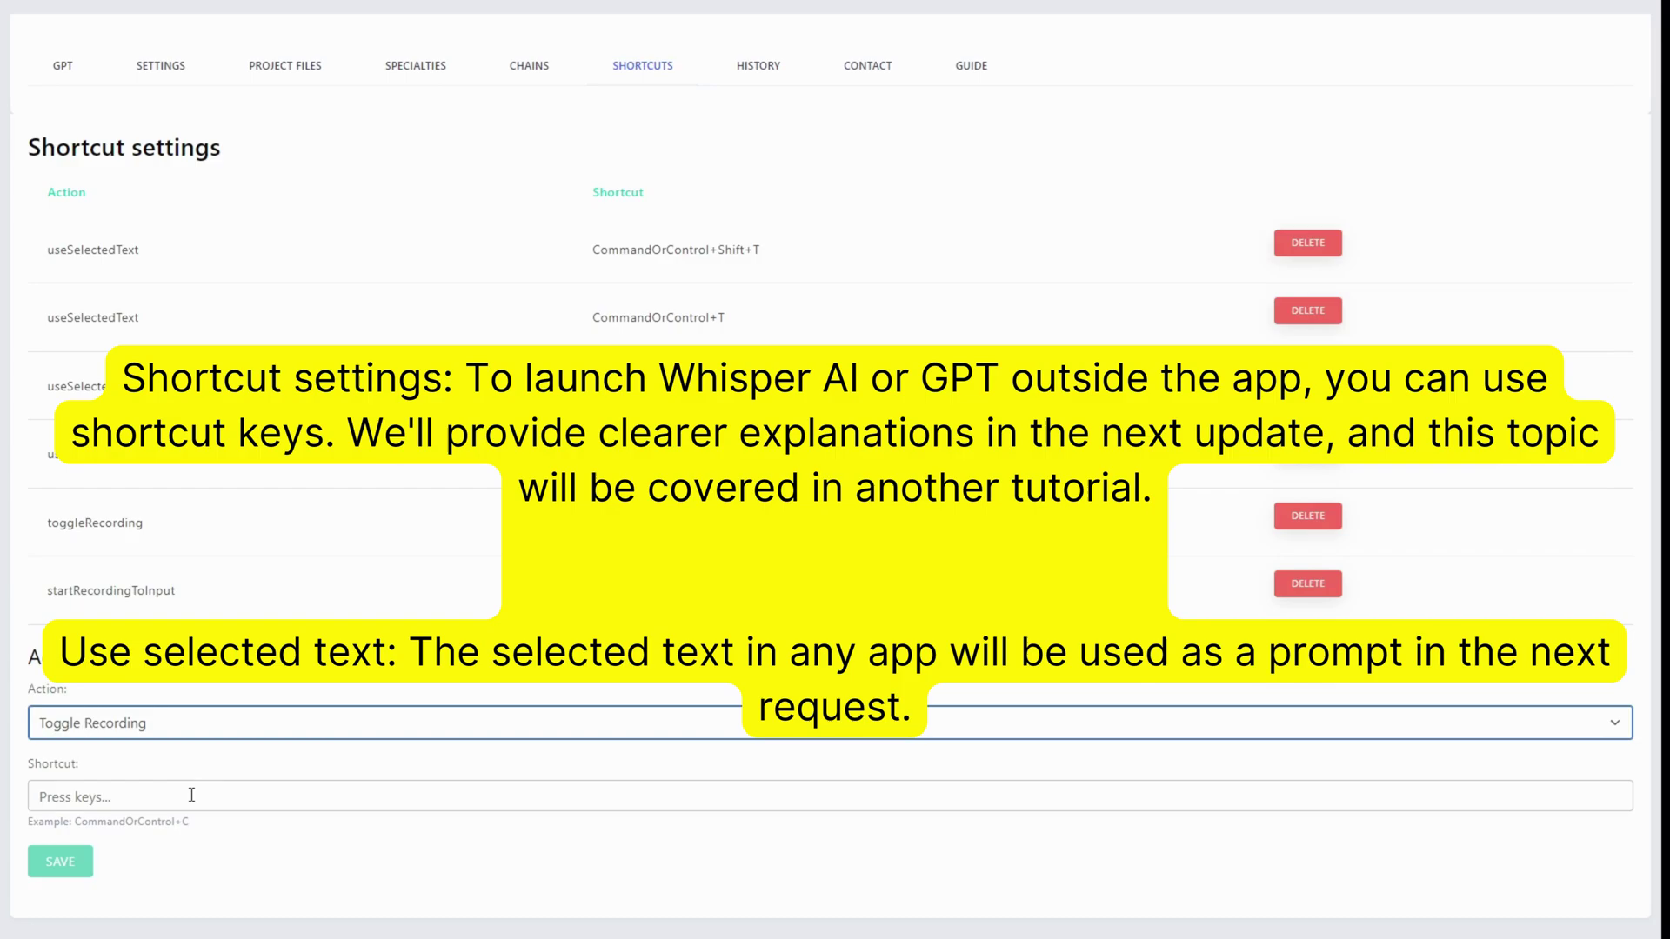
left_click(188, 791)
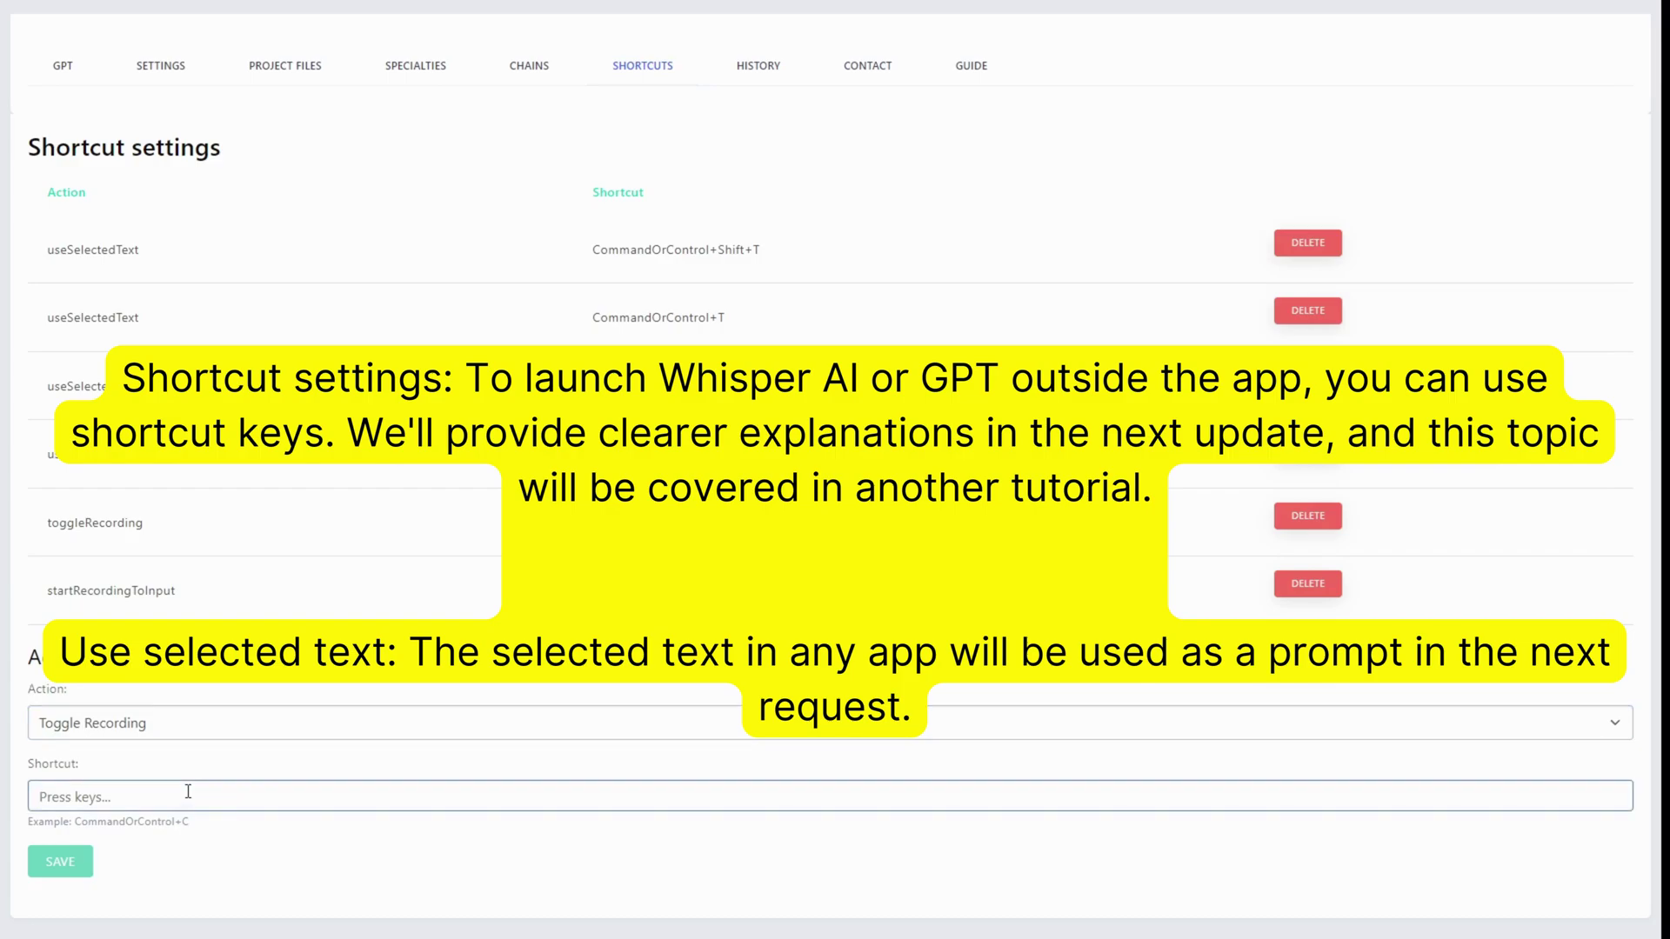
key("F6")
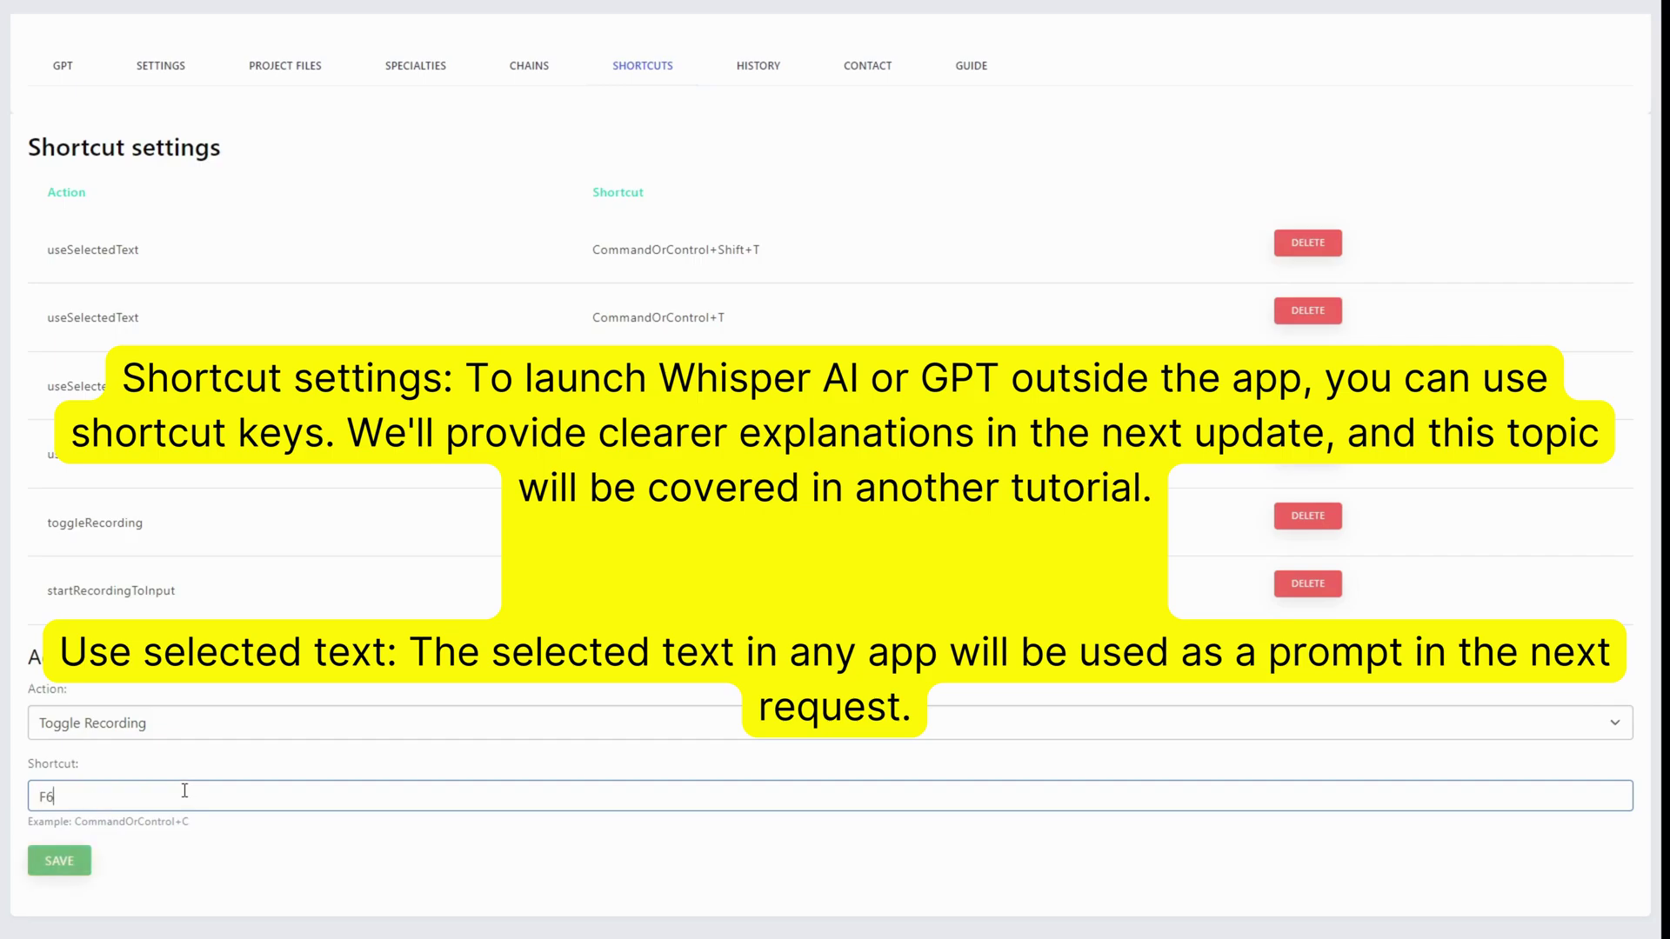
left_click(88, 857)
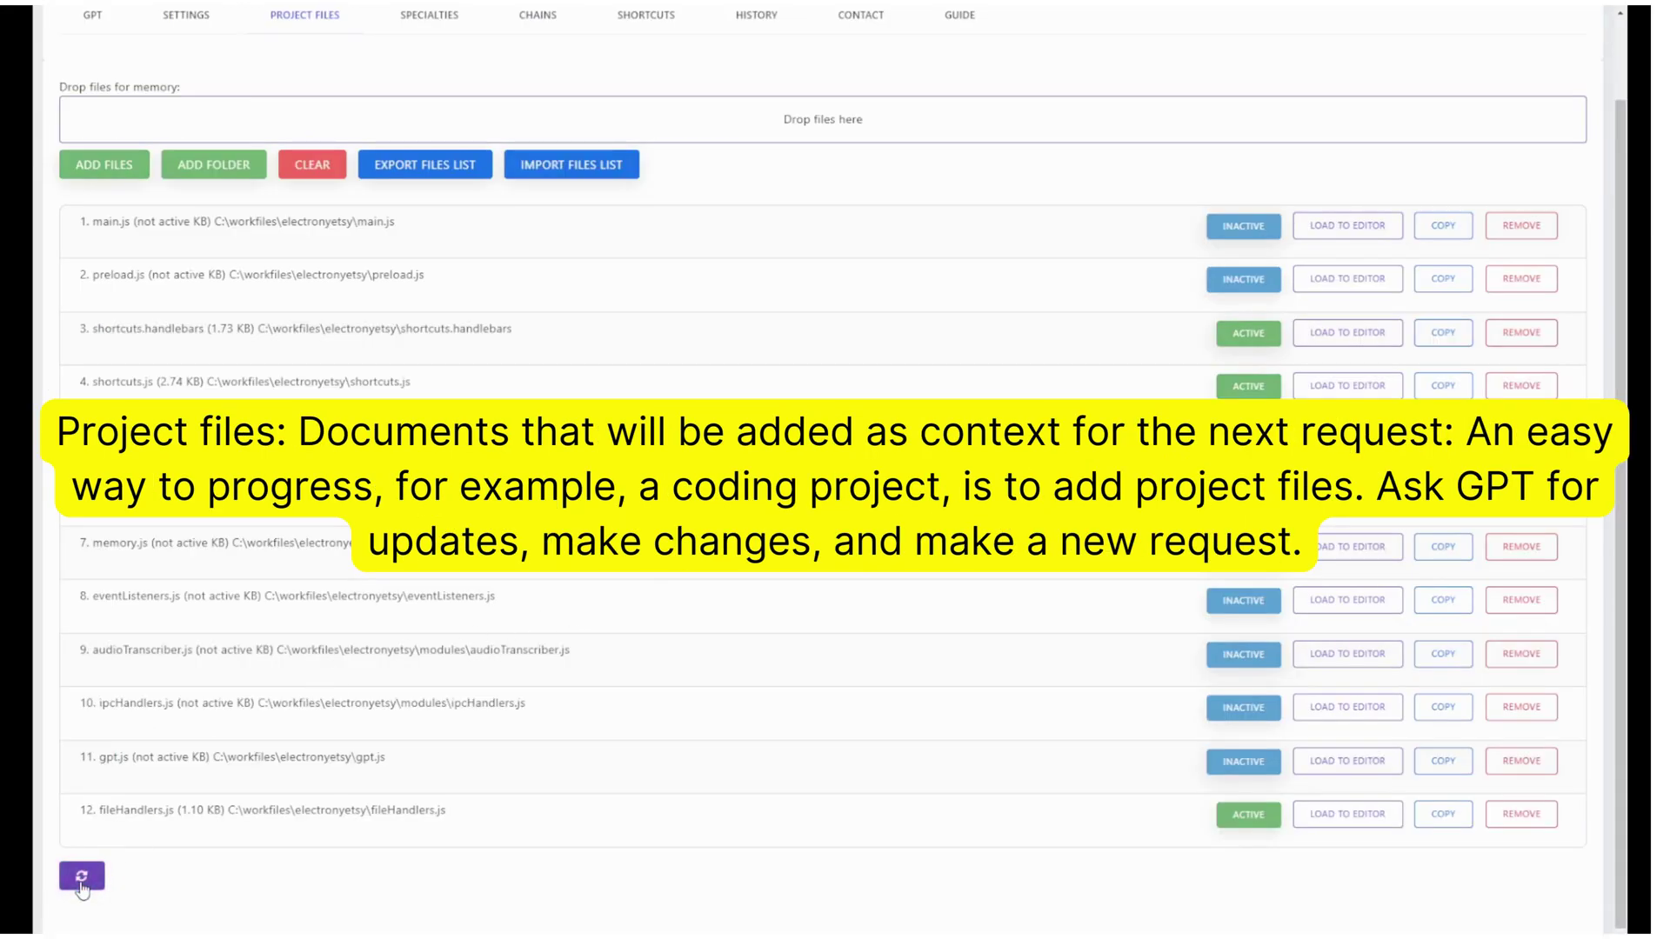
Step: Refresh the project files memory with the purple refresh button
left_click(80, 880)
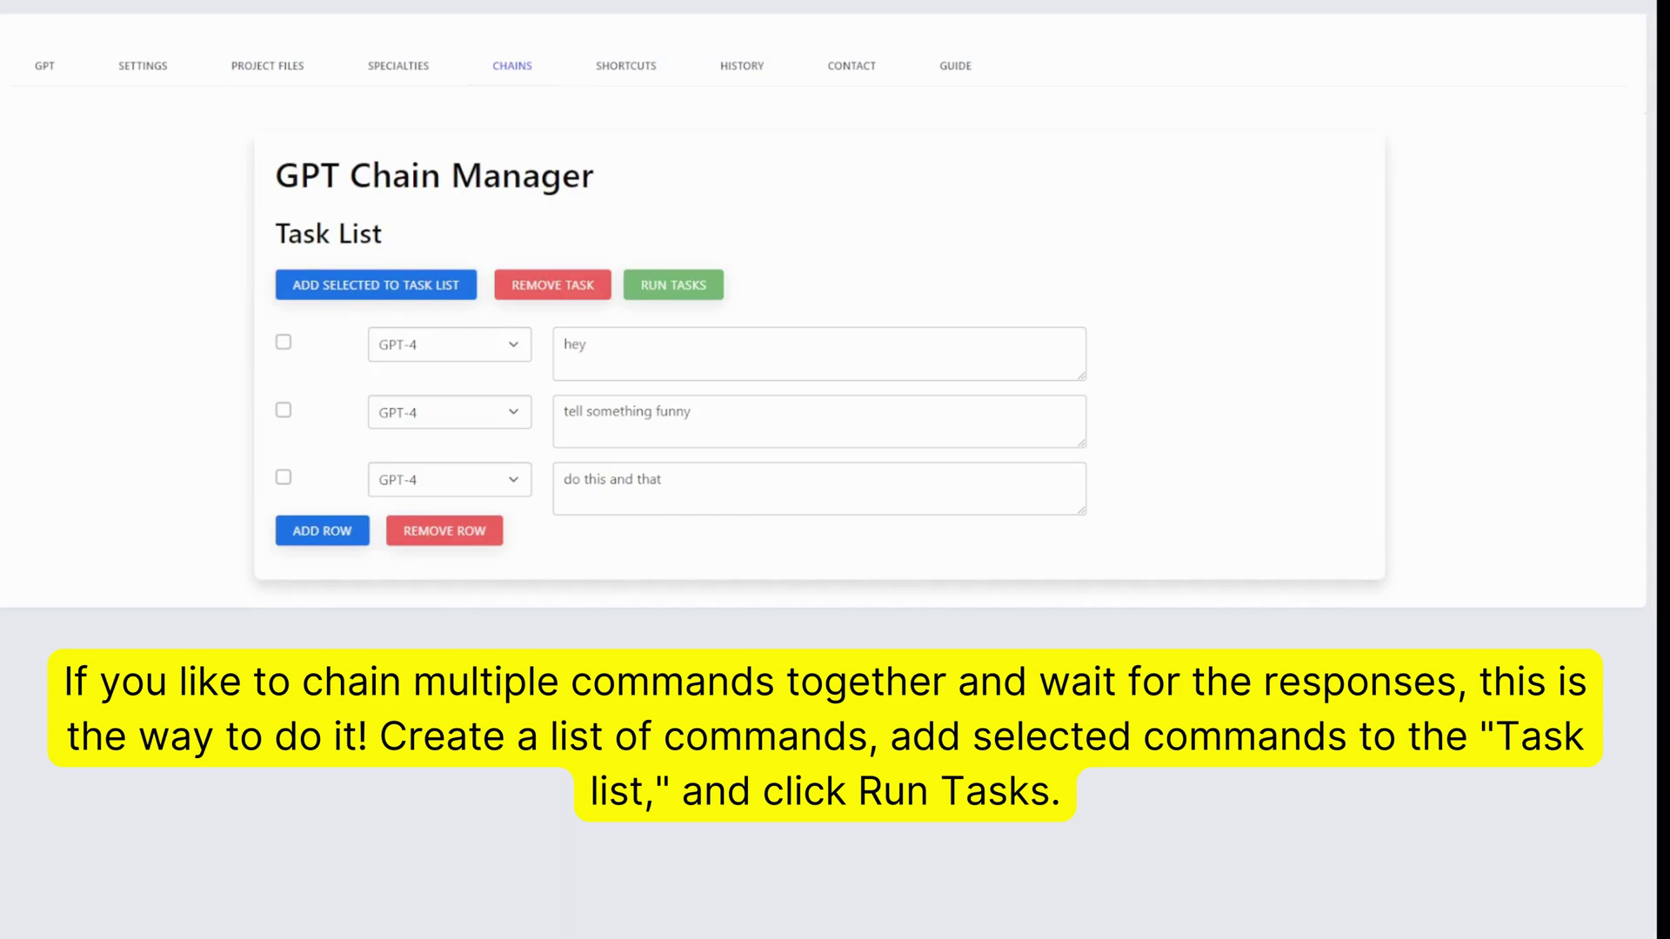
Step: Add a fourth chain row with the prompt 'then do also this', then open the first task's model choice
left_click(349, 522)
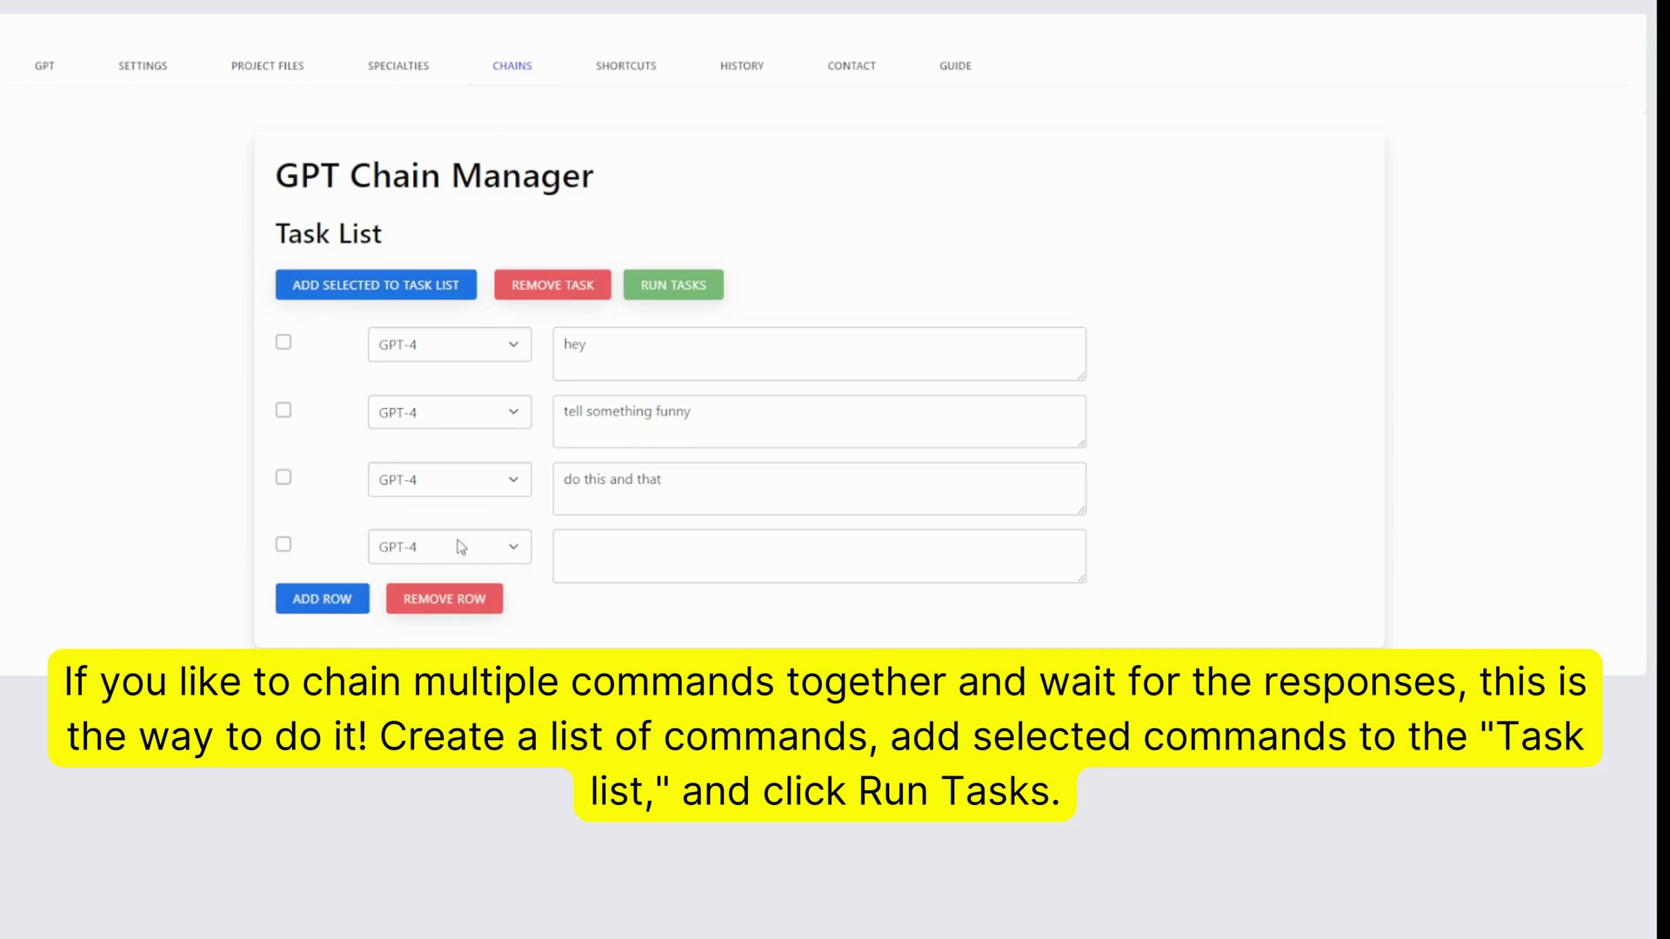
left_click(608, 547)
type("then ")
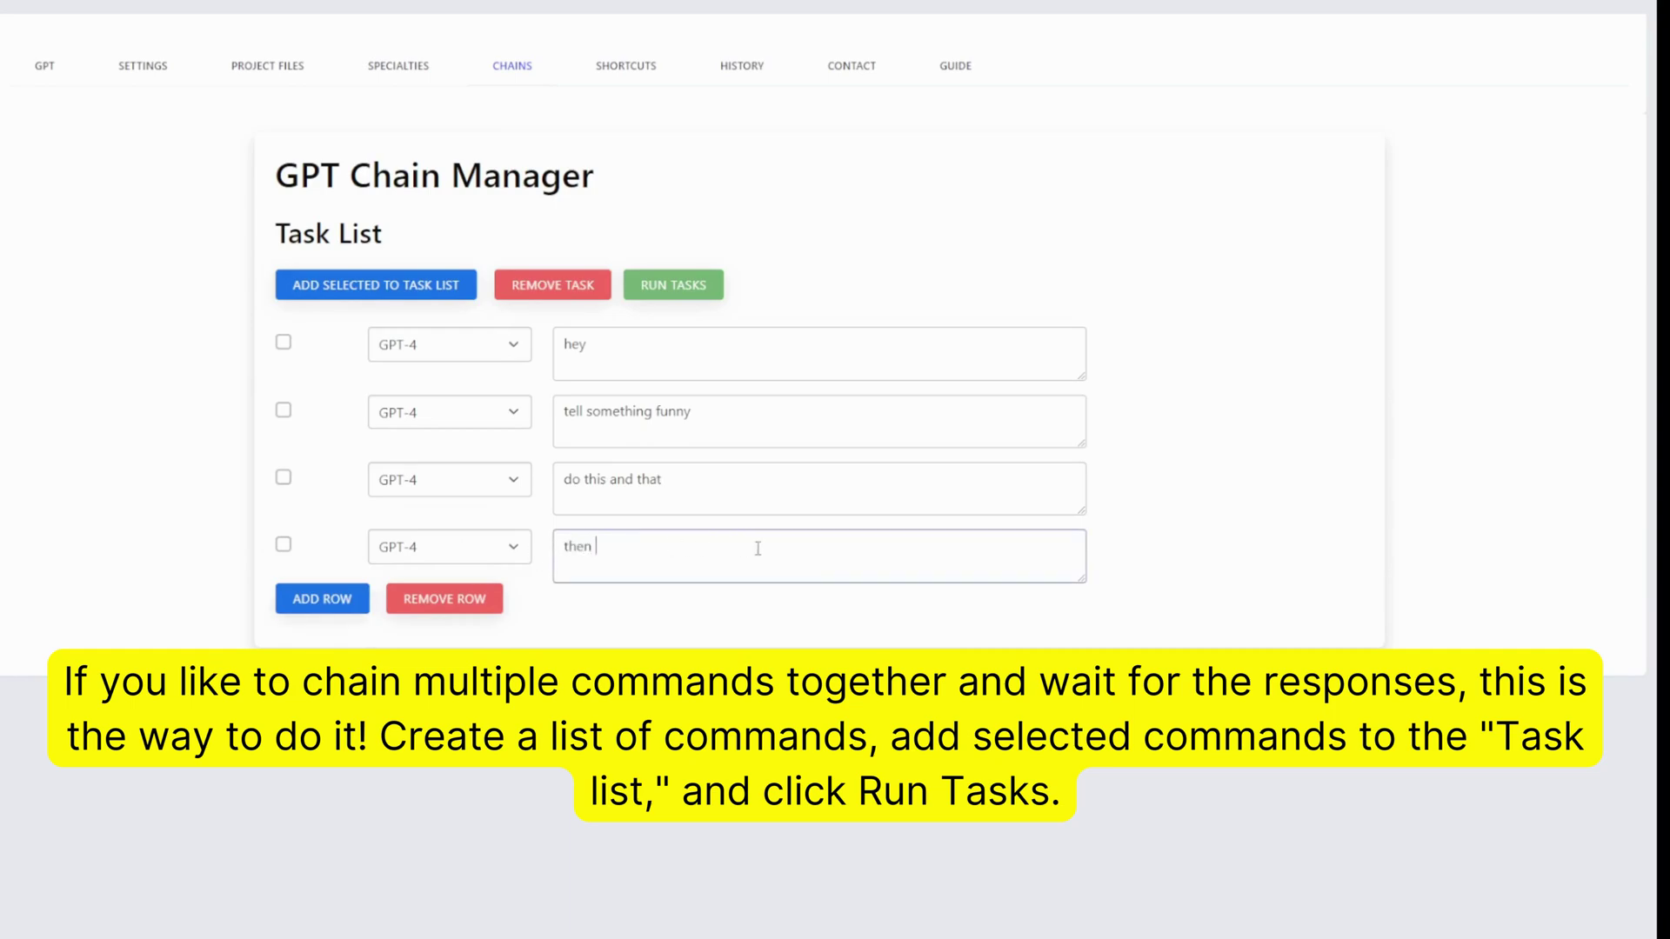
type("do also this")
left_click(409, 348)
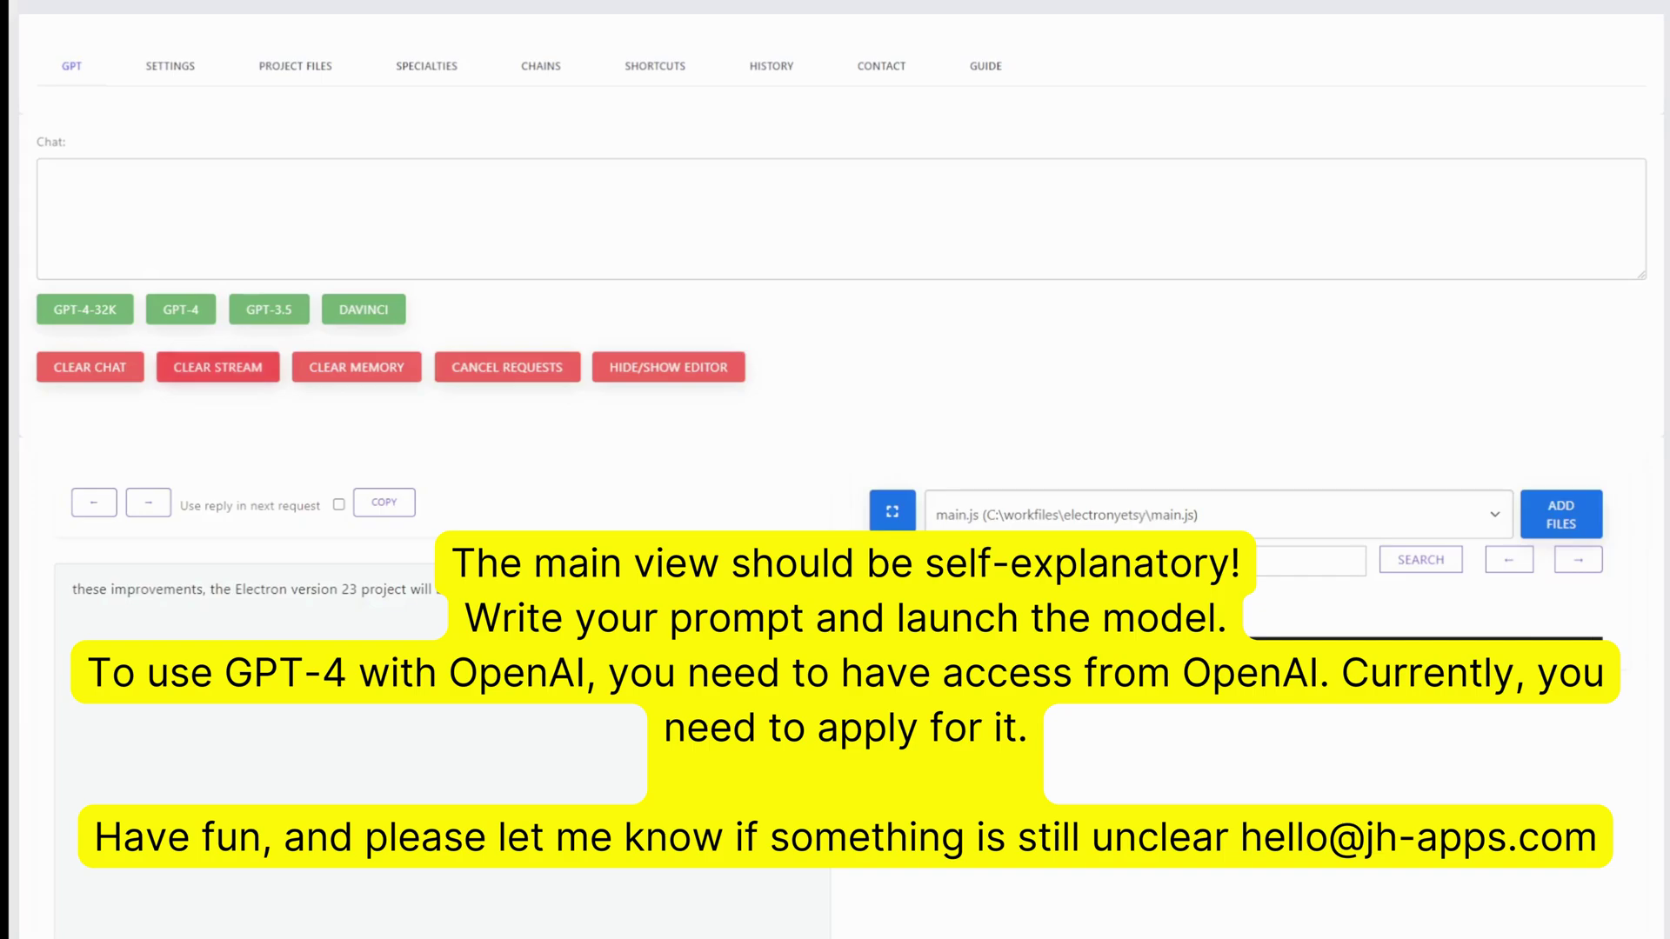
Step: Clear the stream, enter 'Tell a coding joke' in the chat box and send it to GPT-4
left_click(218, 367)
left_click(696, 208)
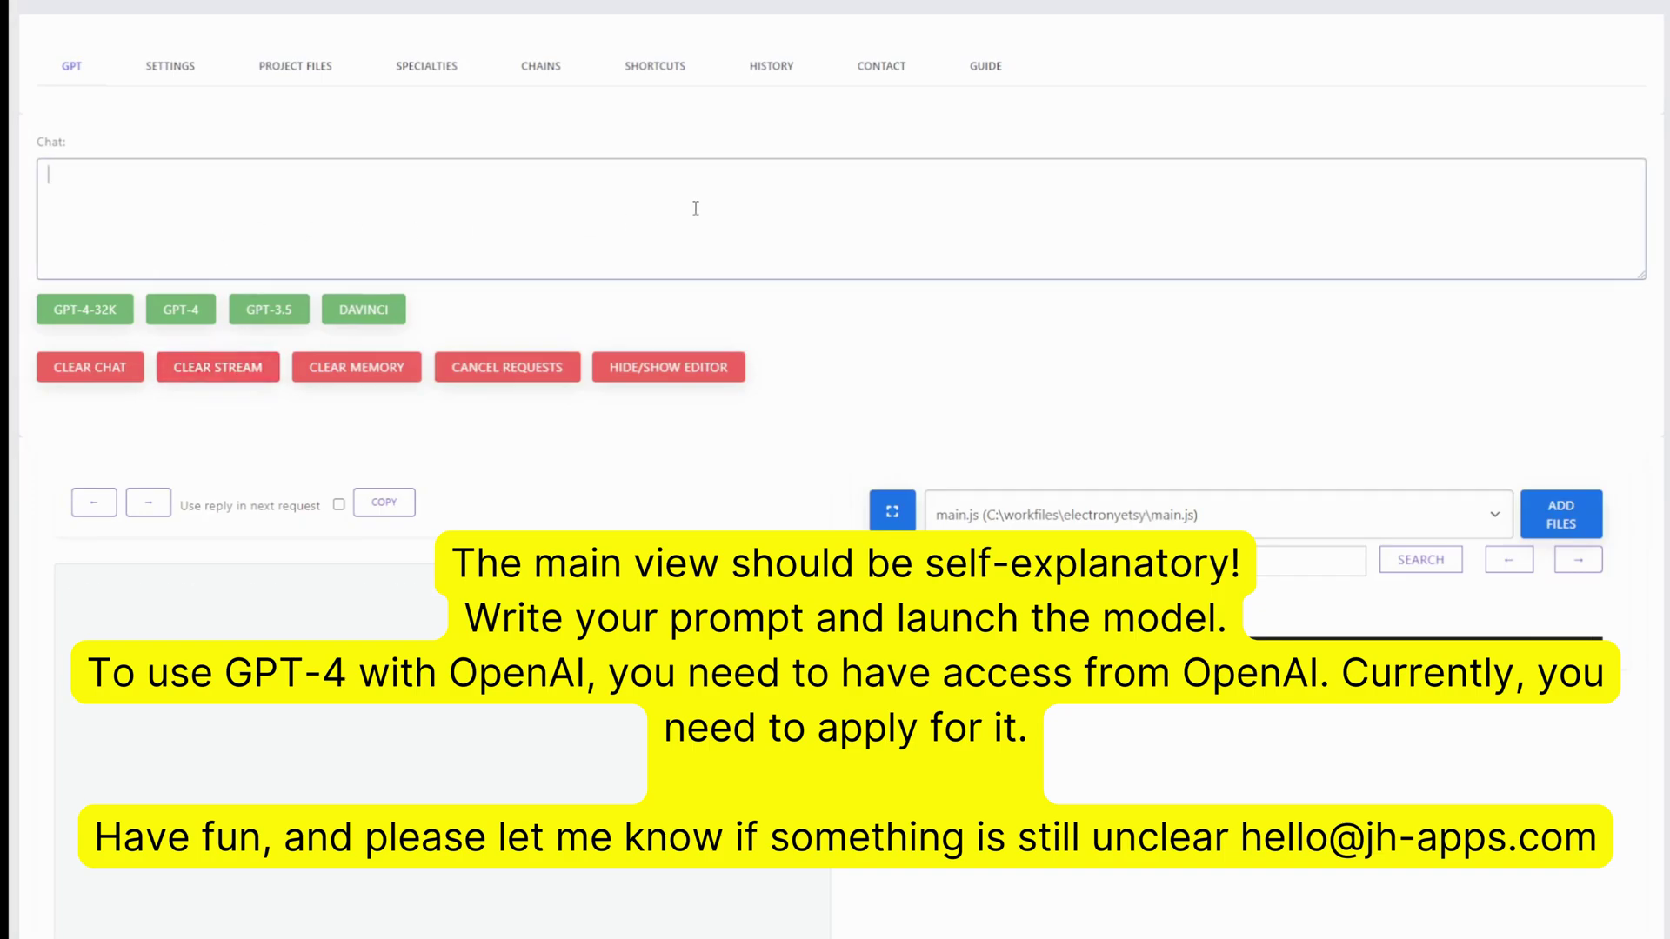
type("Tell a coding joke!")
left_click(193, 313)
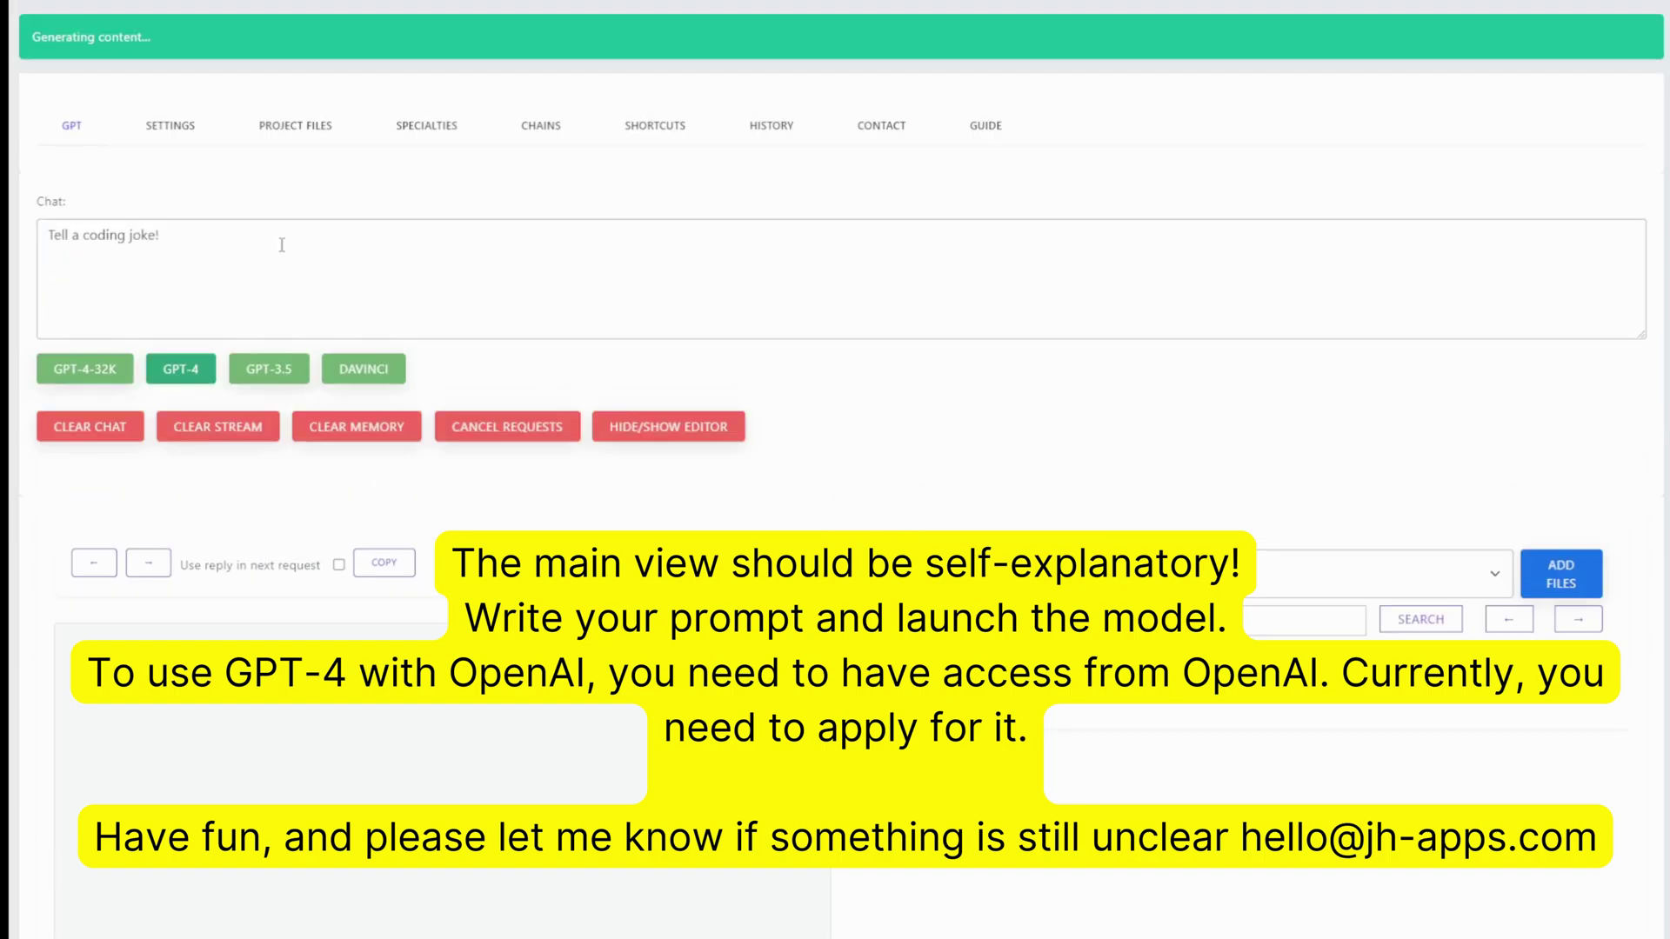